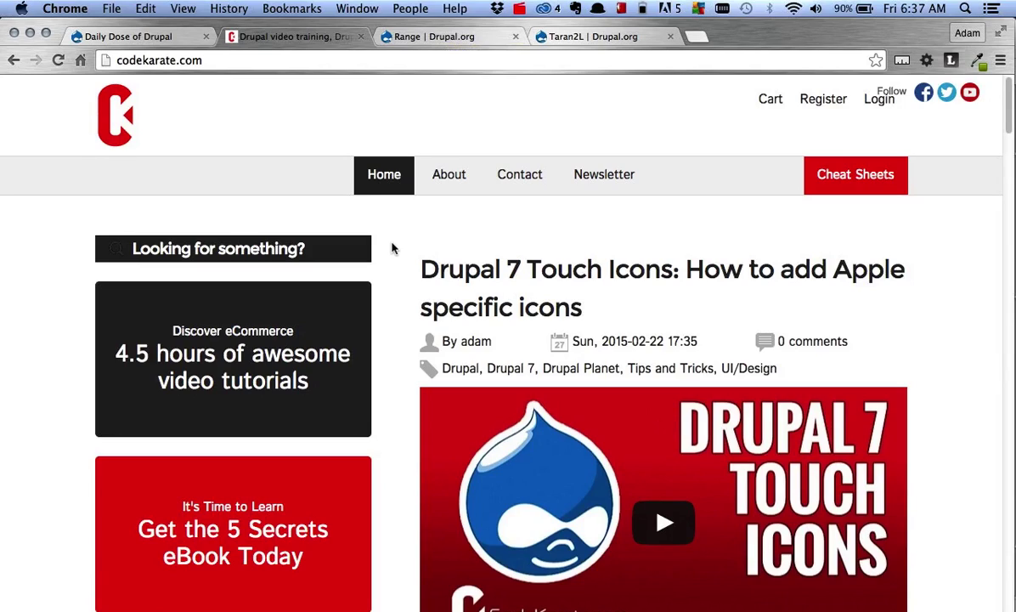
Check the maintainer's profile, then review the Range module's project page and its supported field types.
{"action": "left_click", "coordinate": [612, 35]}
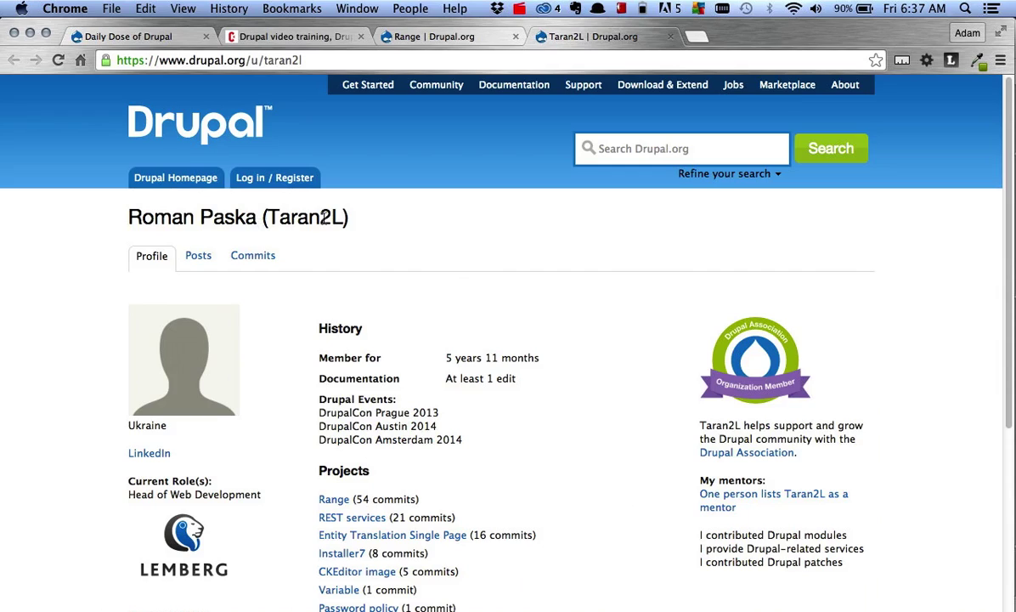
{"action": "left_click", "coordinate": [487, 42]}
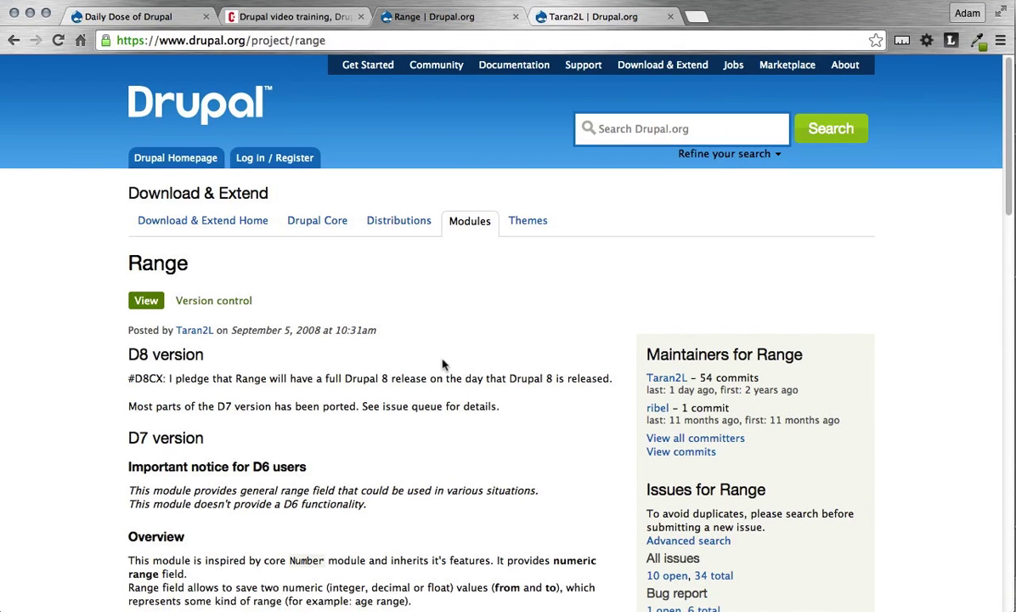
{"action": "scroll", "coordinate": [442, 363], "scroll_direction": "down", "scroll_amount": 3}
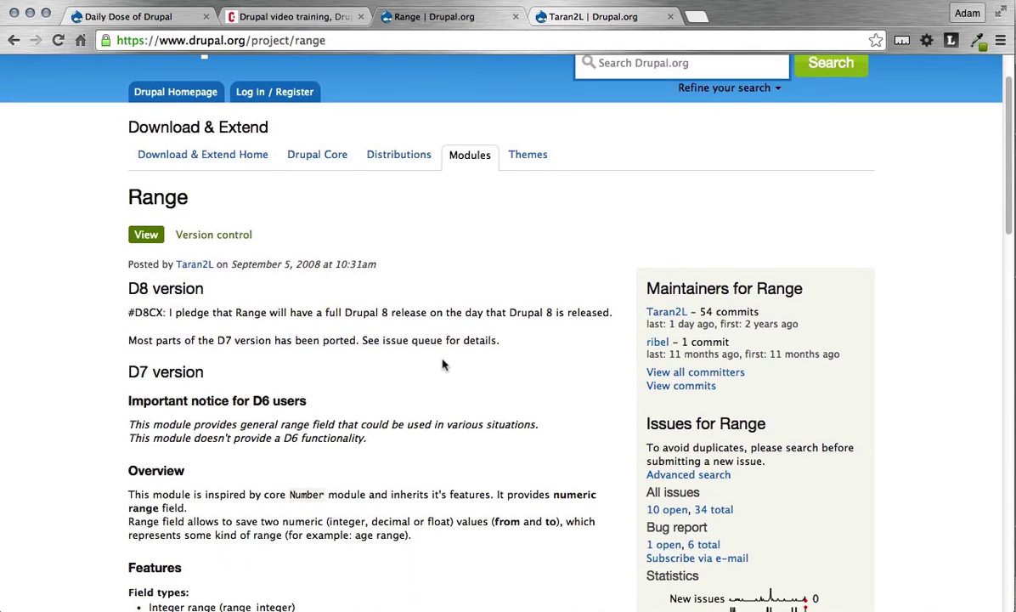
{"action": "scroll", "coordinate": [441, 362], "scroll_direction": "down", "scroll_amount": 2}
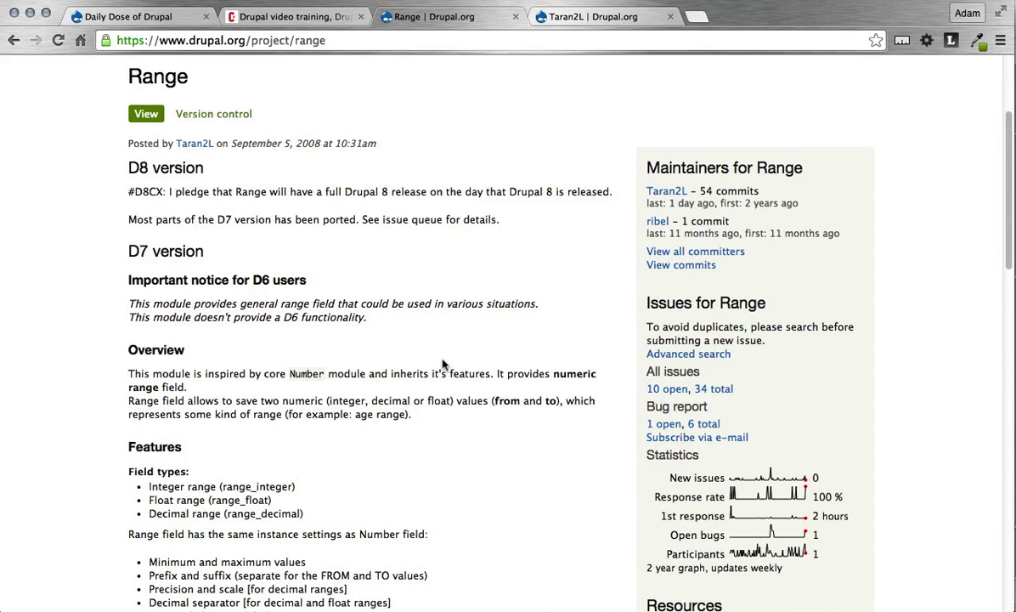
{"action": "scroll", "coordinate": [442, 364], "scroll_direction": "up", "scroll_amount": 4}
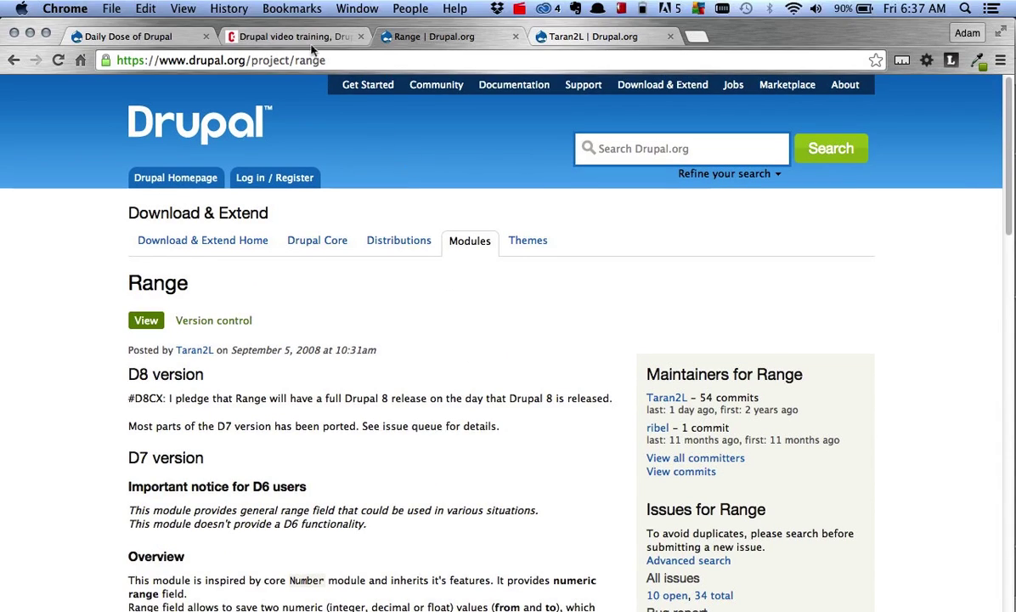
Browse the codekarate.com home page with its Drupal 7 Touch Icons post.
{"action": "left_click", "coordinate": [293, 38]}
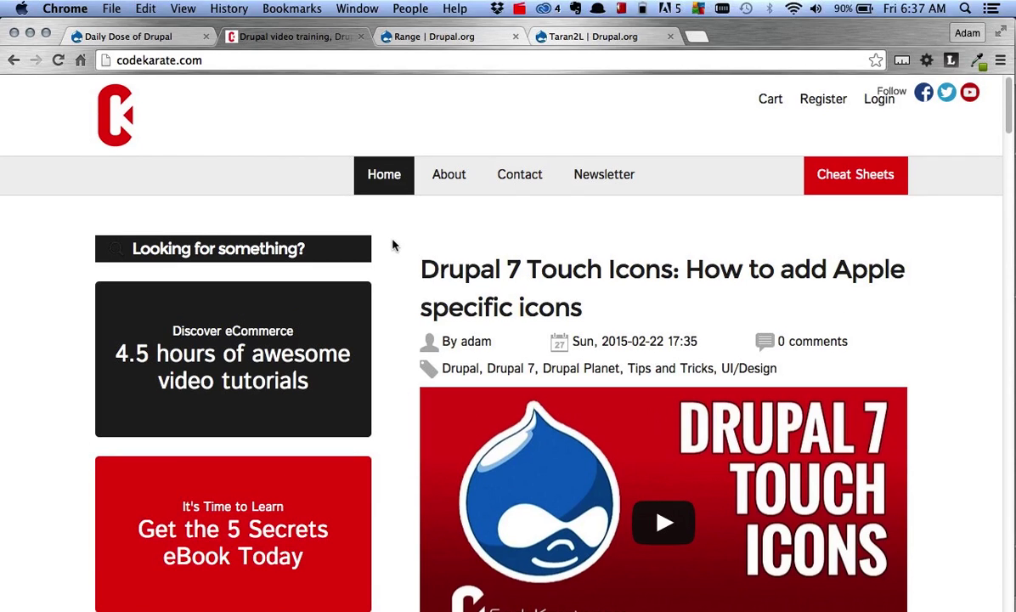
{"action": "scroll", "coordinate": [392, 245], "scroll_direction": "down", "scroll_amount": 1}
{"action": "scroll", "coordinate": [393, 246], "scroll_direction": "up", "scroll_amount": 1}
Return to the Range project page and read through its Features and Downloads sections.
{"action": "left_click", "coordinate": [408, 39]}
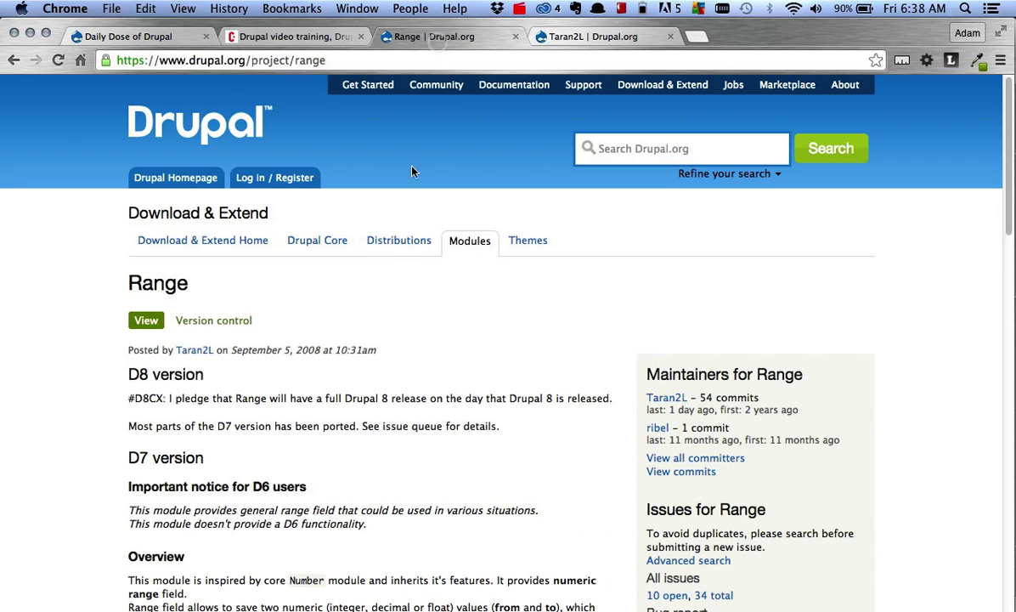
{"action": "scroll", "coordinate": [435, 425], "scroll_direction": "down", "scroll_amount": 5}
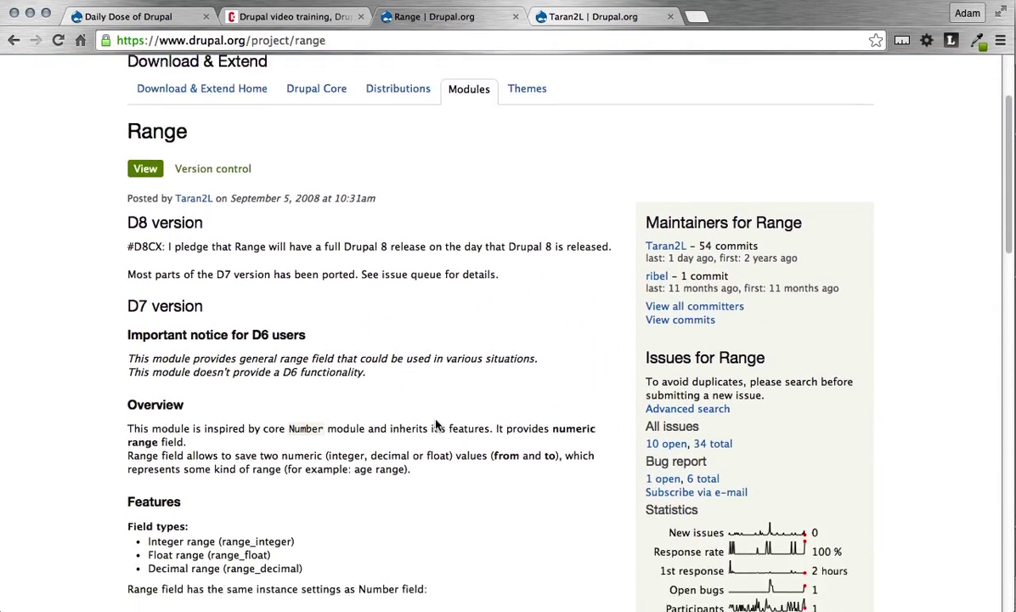
{"action": "scroll", "coordinate": [436, 425], "scroll_direction": "down", "scroll_amount": 3}
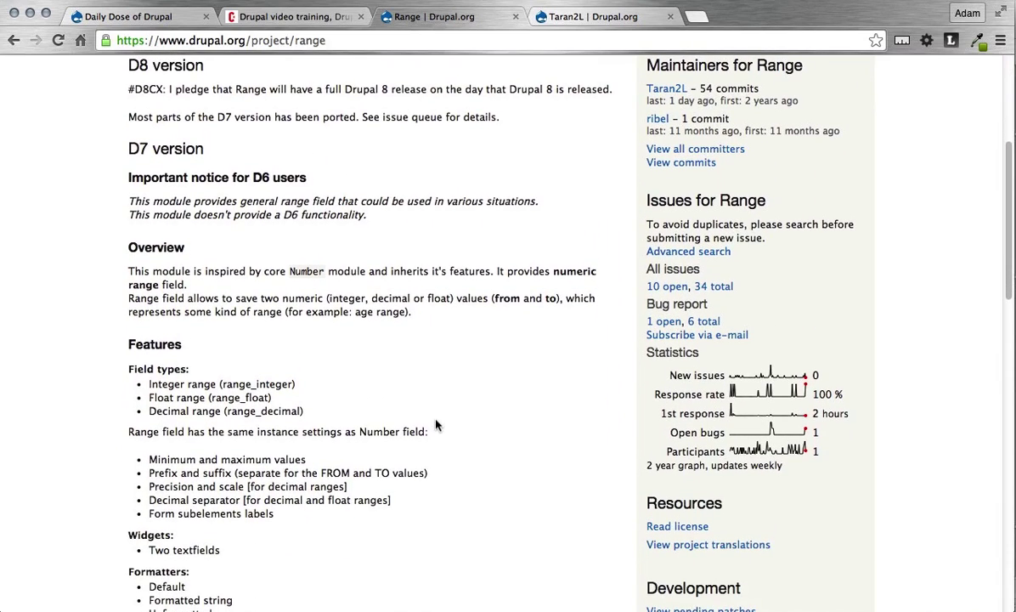
{"action": "scroll", "coordinate": [435, 424], "scroll_direction": "down", "scroll_amount": 1}
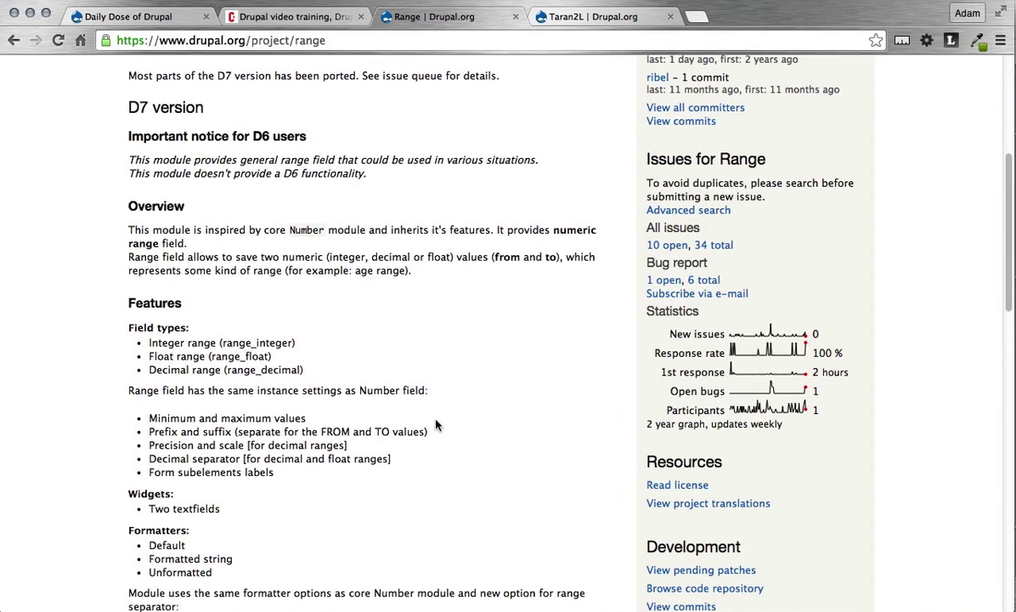
{"action": "scroll", "coordinate": [436, 424], "scroll_direction": "down", "scroll_amount": 2}
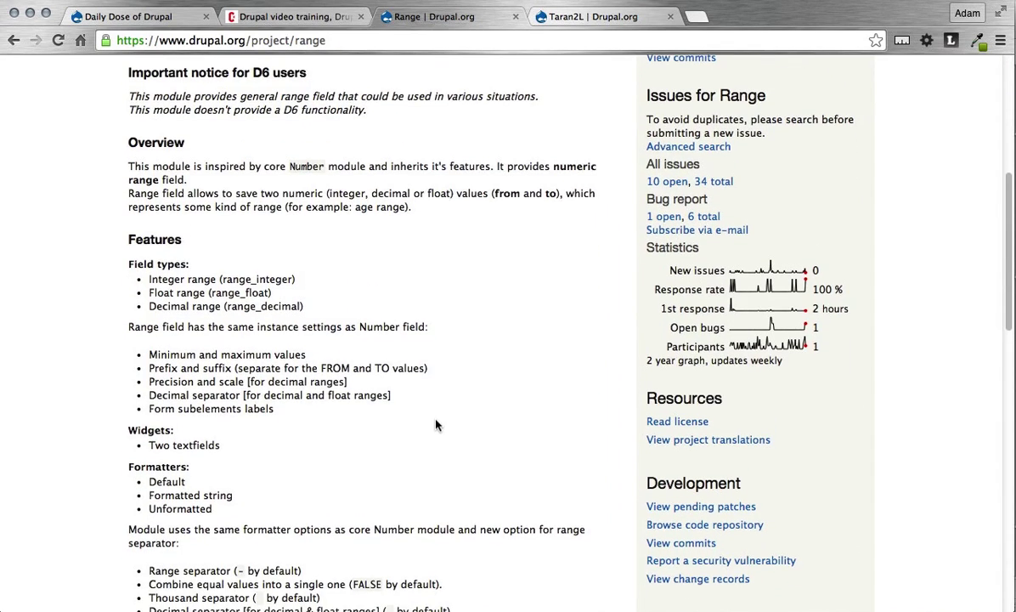
{"action": "scroll", "coordinate": [436, 424], "scroll_direction": "down", "scroll_amount": 5}
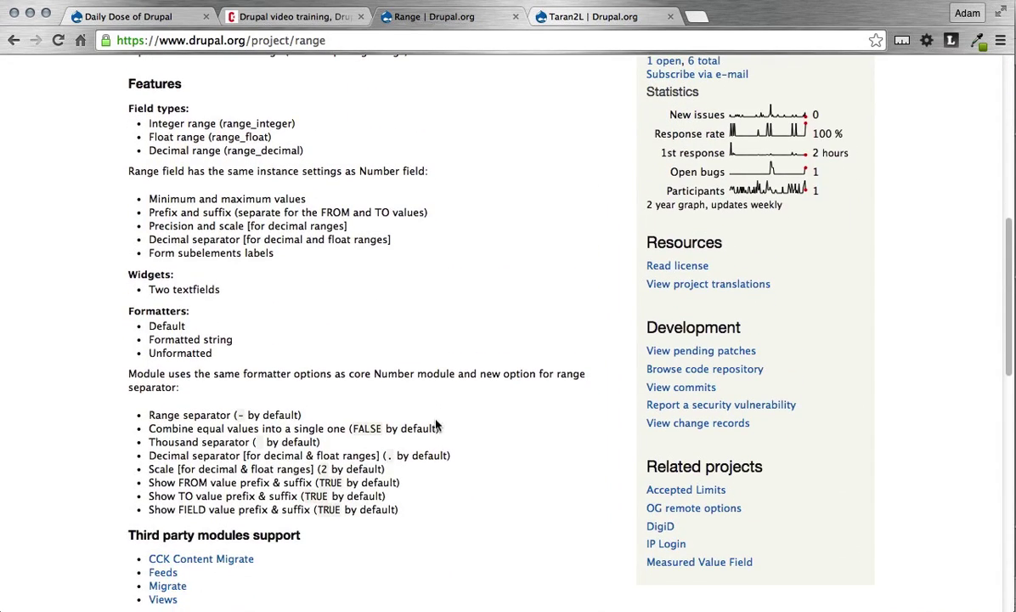
{"action": "scroll", "coordinate": [435, 425], "scroll_direction": "down", "scroll_amount": 2}
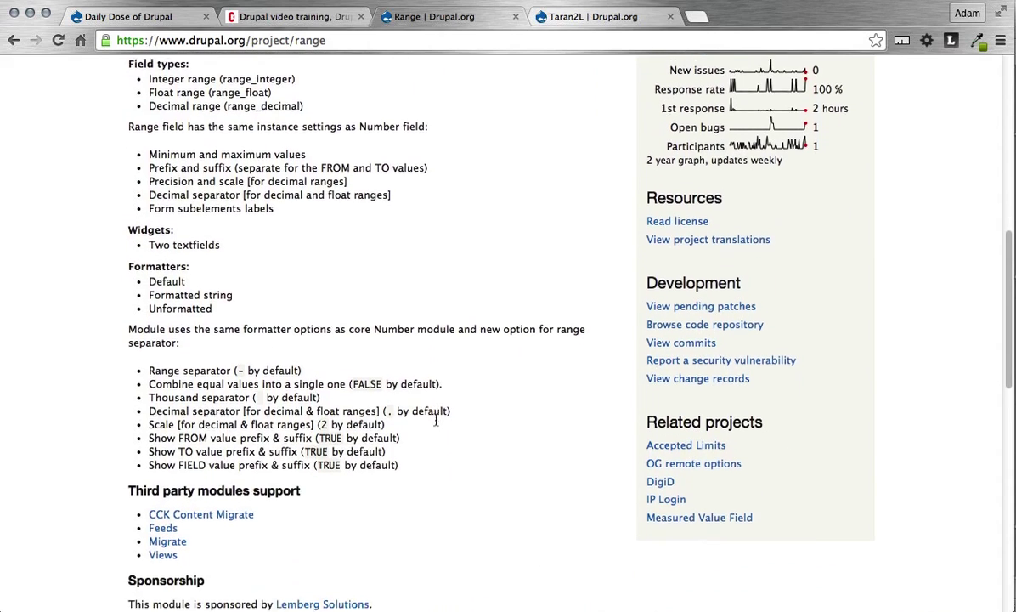
{"action": "scroll", "coordinate": [435, 420], "scroll_direction": "down", "scroll_amount": 1}
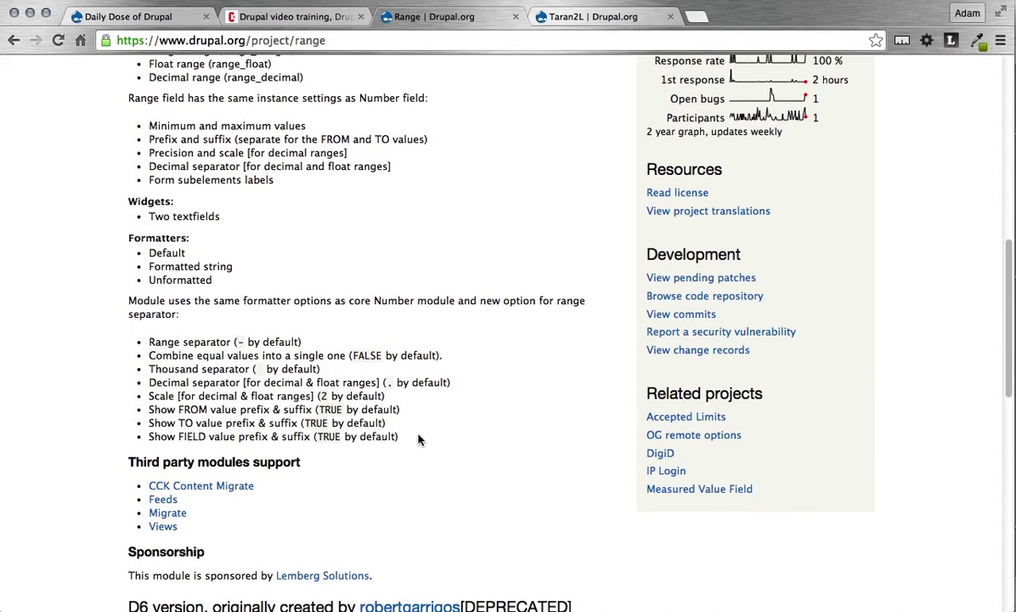
{"action": "scroll", "coordinate": [418, 440], "scroll_direction": "down", "scroll_amount": 8}
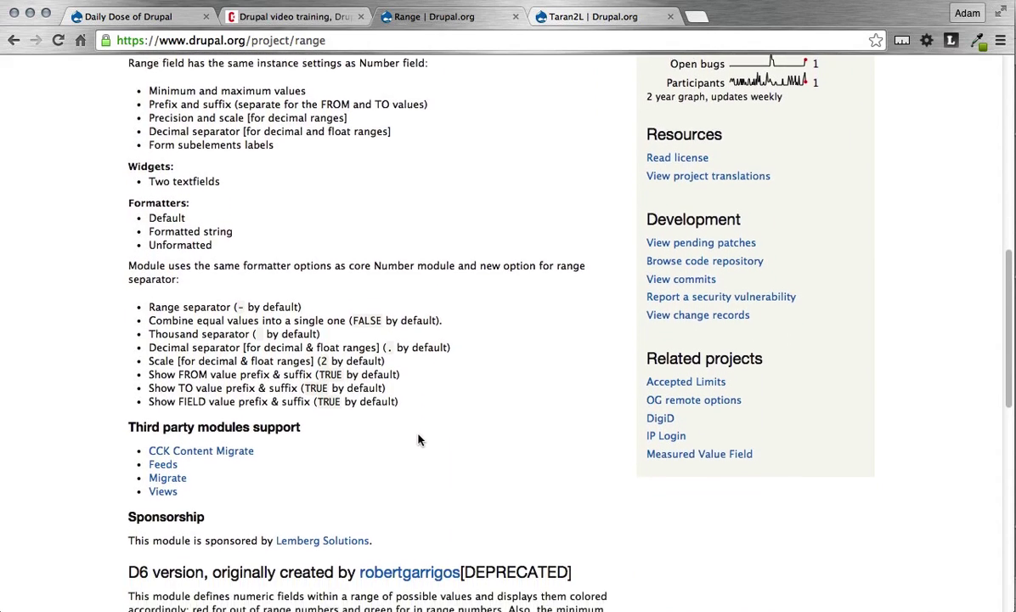
{"action": "scroll", "coordinate": [418, 439], "scroll_direction": "down", "scroll_amount": 12}
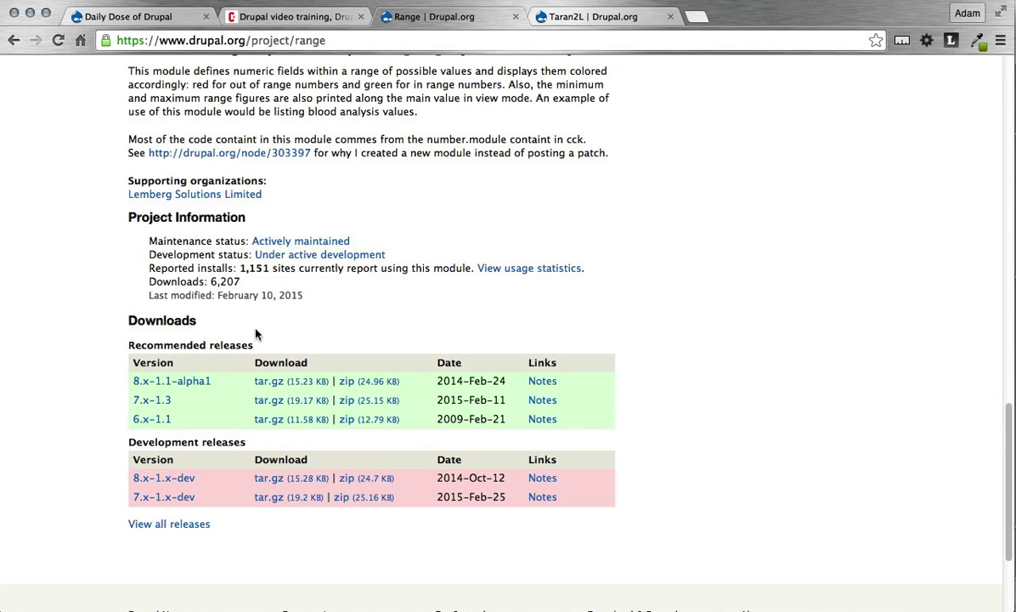
Scroll back to the top of the Range project page.
{"action": "scroll", "coordinate": [410, 299], "scroll_direction": "up", "scroll_amount": 5}
{"action": "scroll", "coordinate": [410, 301], "scroll_direction": "down", "scroll_amount": 5}
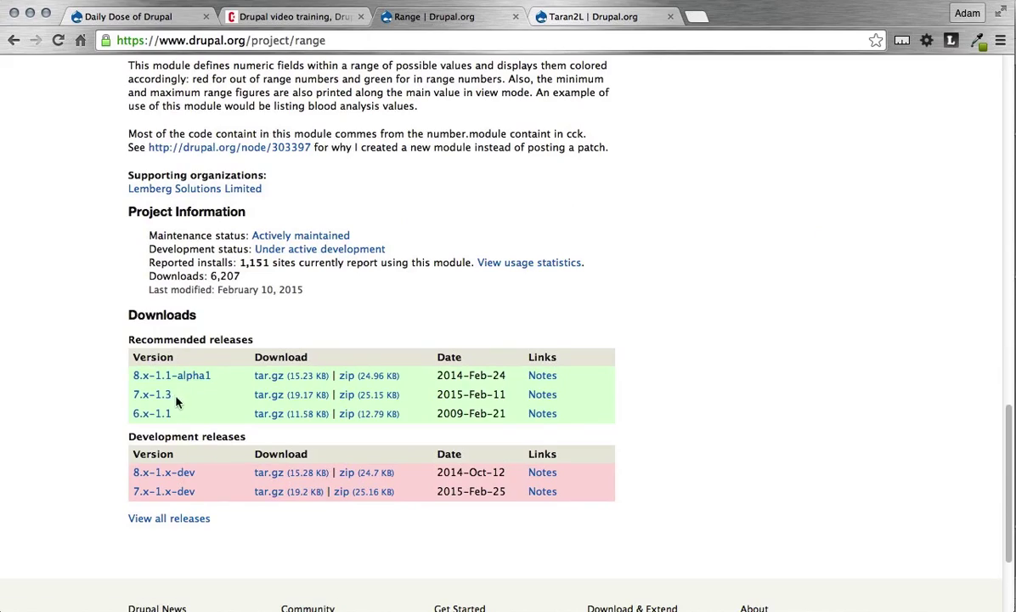
{"action": "scroll", "coordinate": [411, 246], "scroll_direction": "up", "scroll_amount": 5}
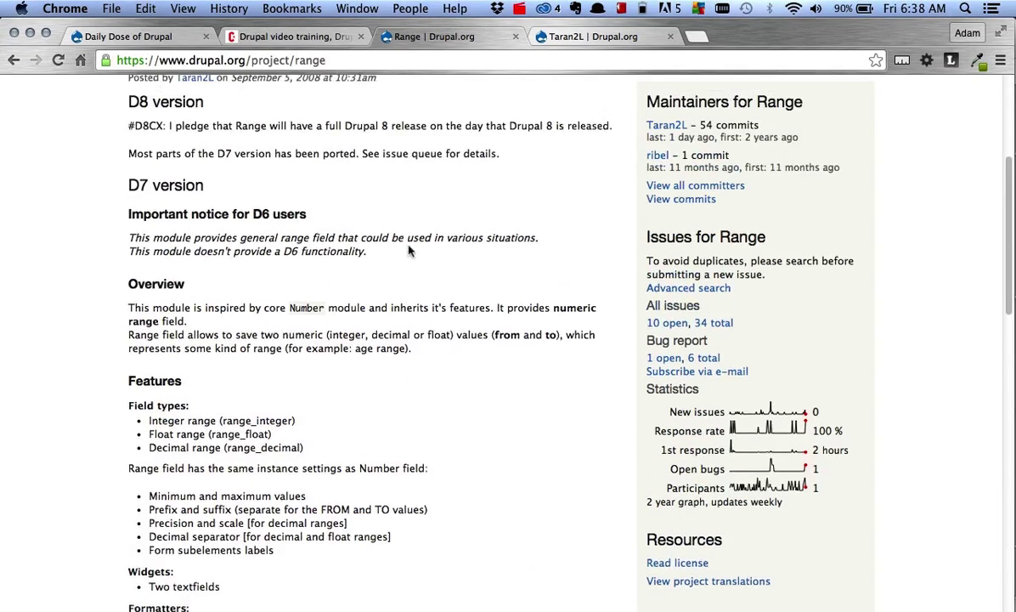
{"action": "scroll", "coordinate": [408, 250], "scroll_direction": "up", "scroll_amount": 1}
{"action": "scroll", "coordinate": [408, 250], "scroll_direction": "up", "scroll_amount": 3}
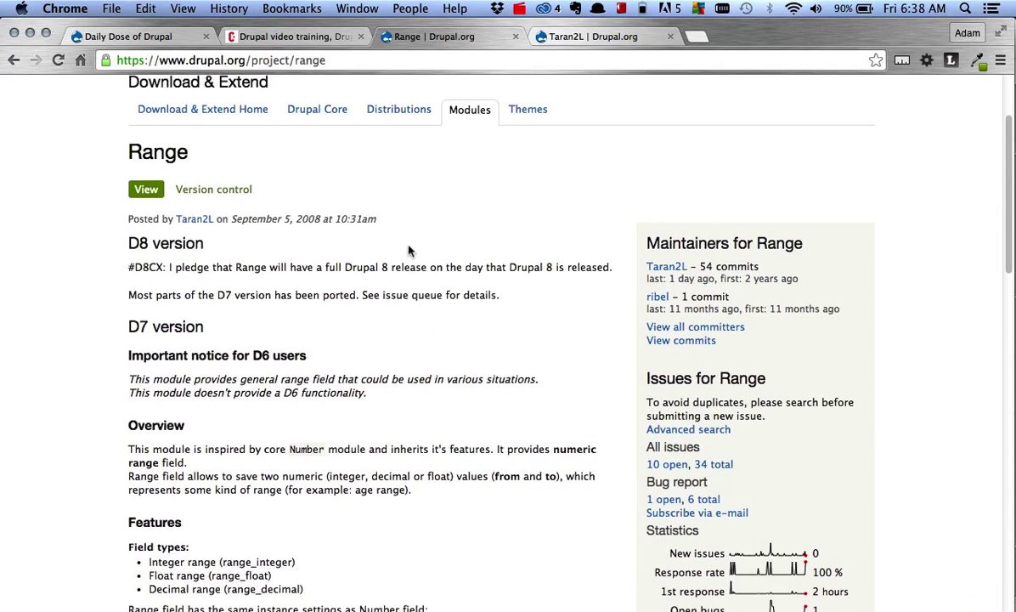
{"action": "scroll", "coordinate": [408, 249], "scroll_direction": "up", "scroll_amount": 2}
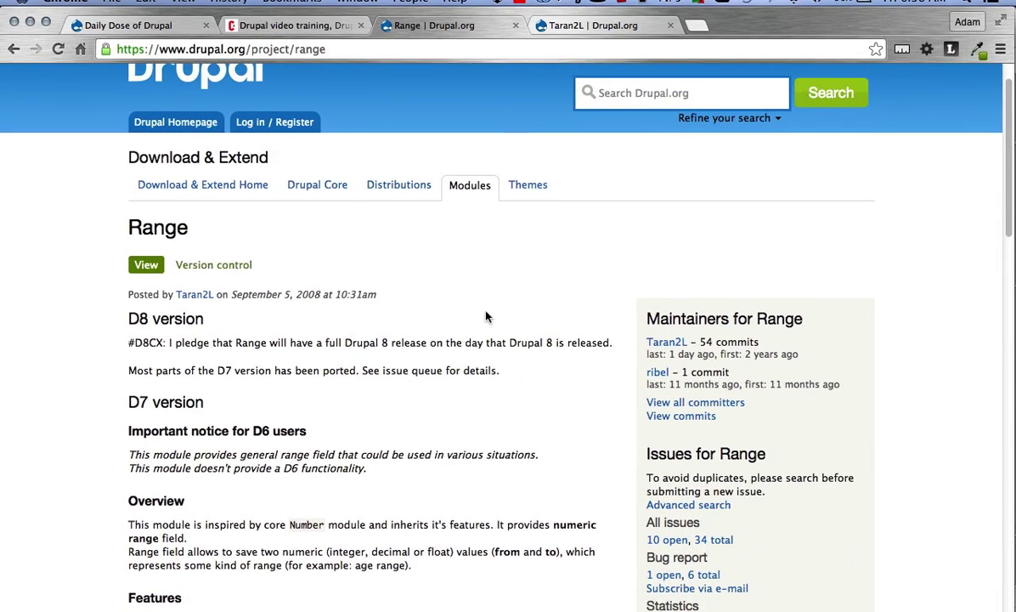
Enable the Numeric range 7.x-1.3 module on the Daily Dose of Drupal site and save the configuration.
{"action": "left_click", "coordinate": [297, 36]}
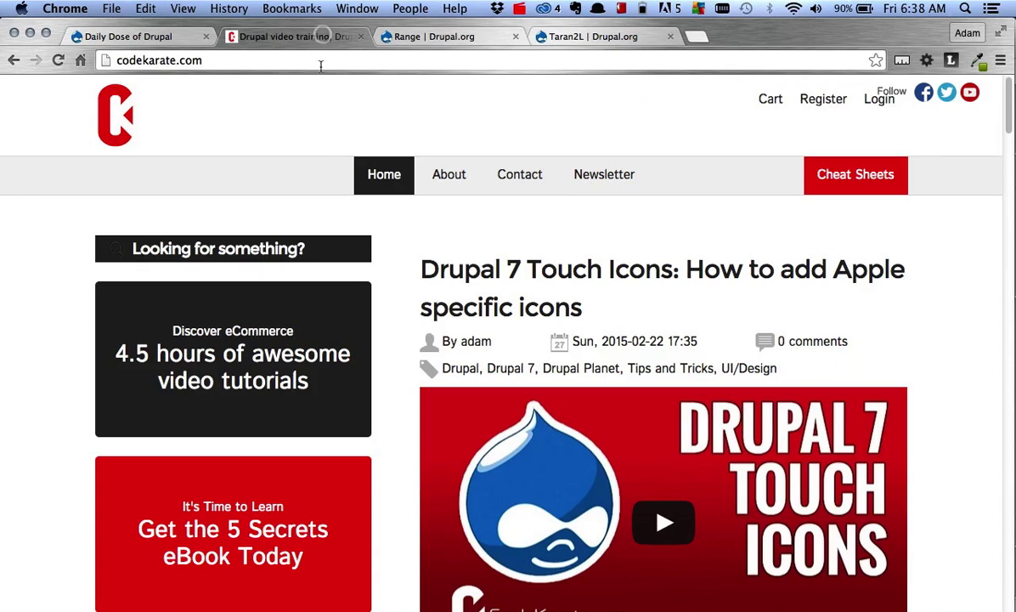
{"action": "left_click", "coordinate": [143, 36]}
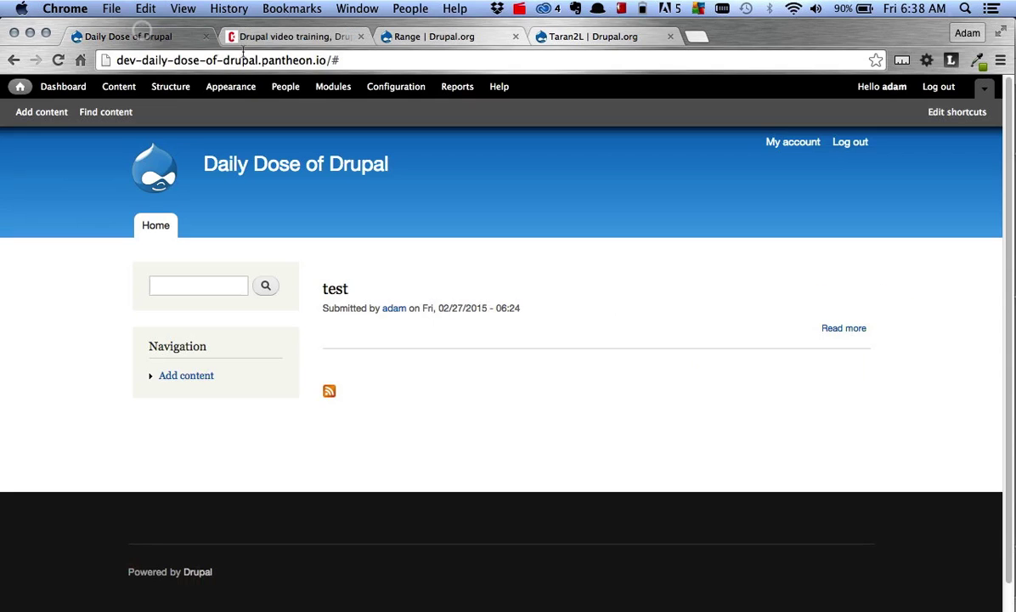
{"action": "left_click", "coordinate": [338, 90]}
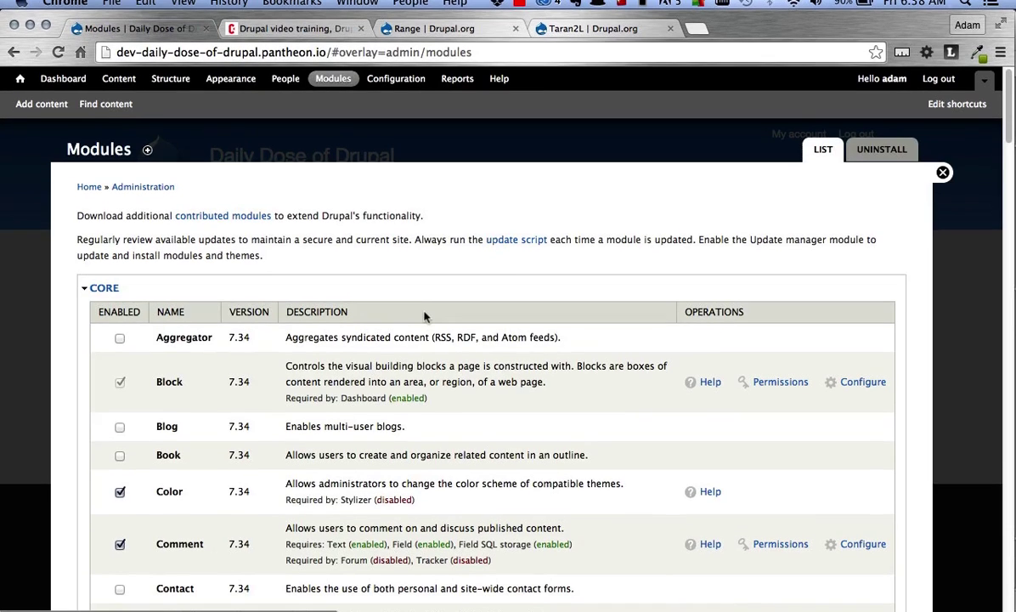
{"action": "scroll", "coordinate": [425, 316], "scroll_direction": "down", "scroll_amount": 20}
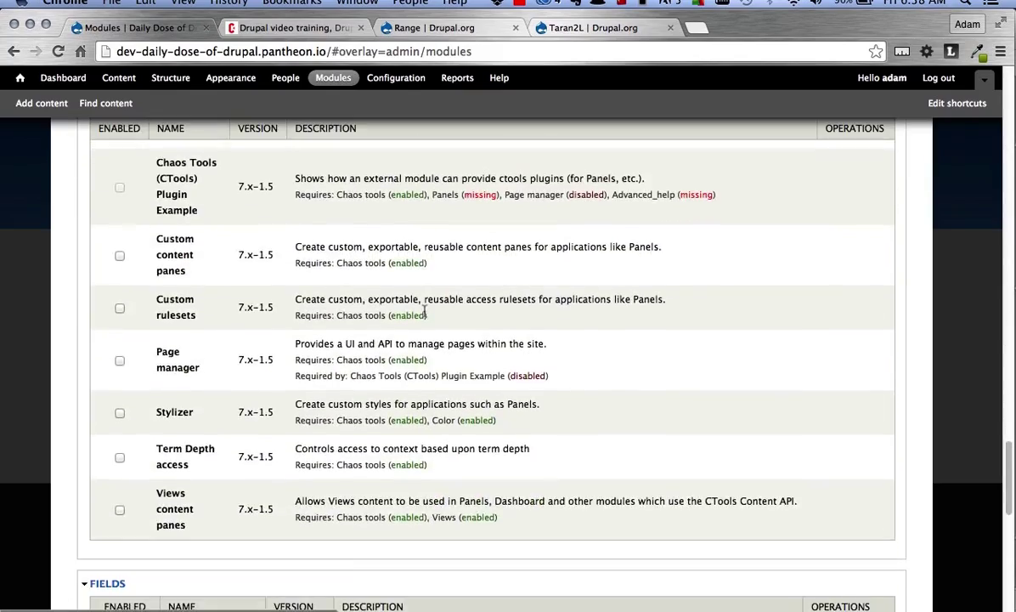
{"action": "scroll", "coordinate": [424, 313], "scroll_direction": "down", "scroll_amount": 10}
{"action": "scroll", "coordinate": [425, 316], "scroll_direction": "up", "scroll_amount": 2}
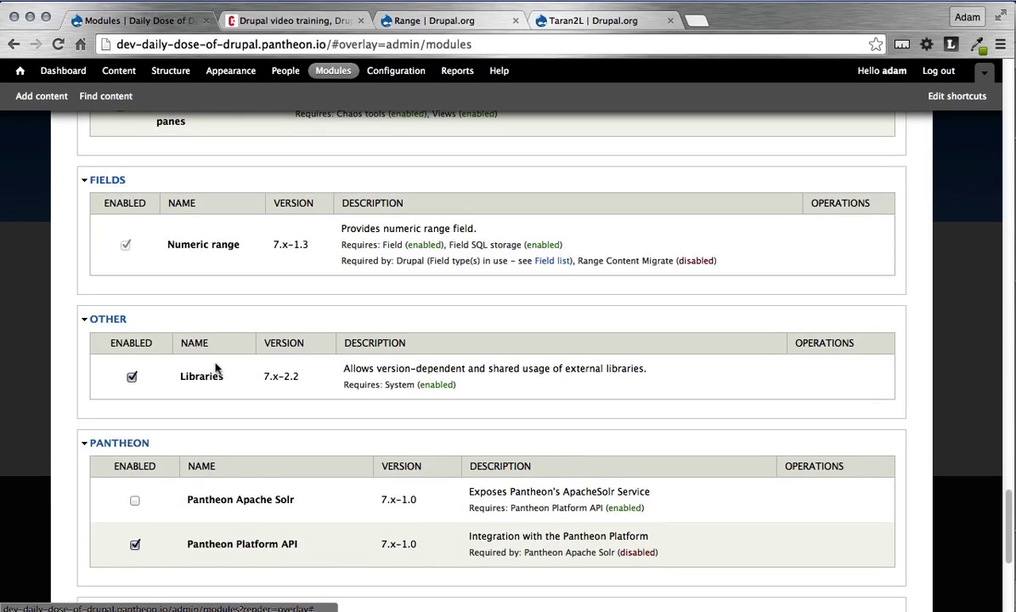
{"action": "scroll", "coordinate": [196, 442], "scroll_direction": "down", "scroll_amount": 5}
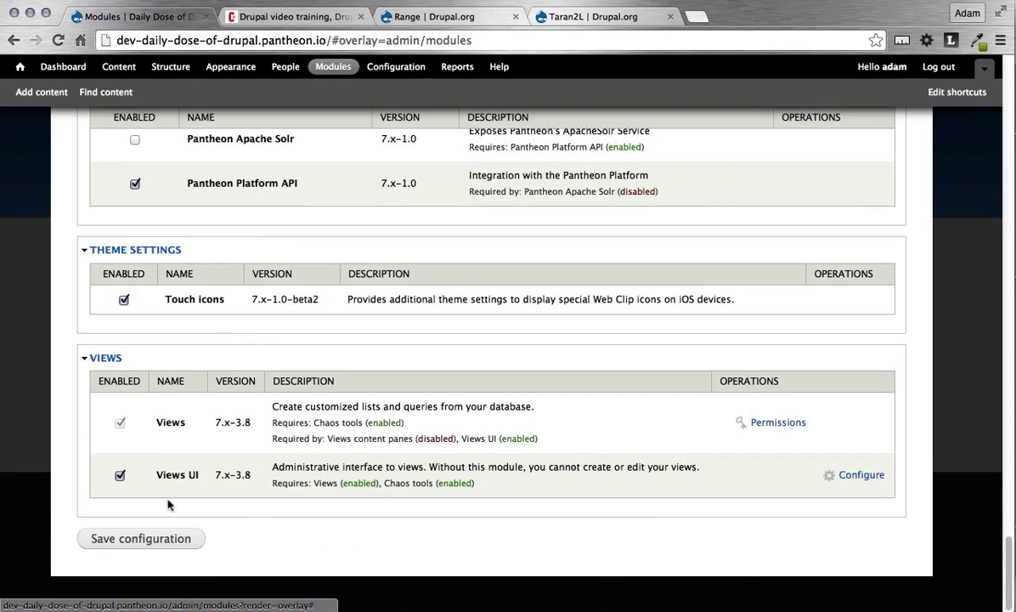
{"action": "left_click", "coordinate": [154, 544]}
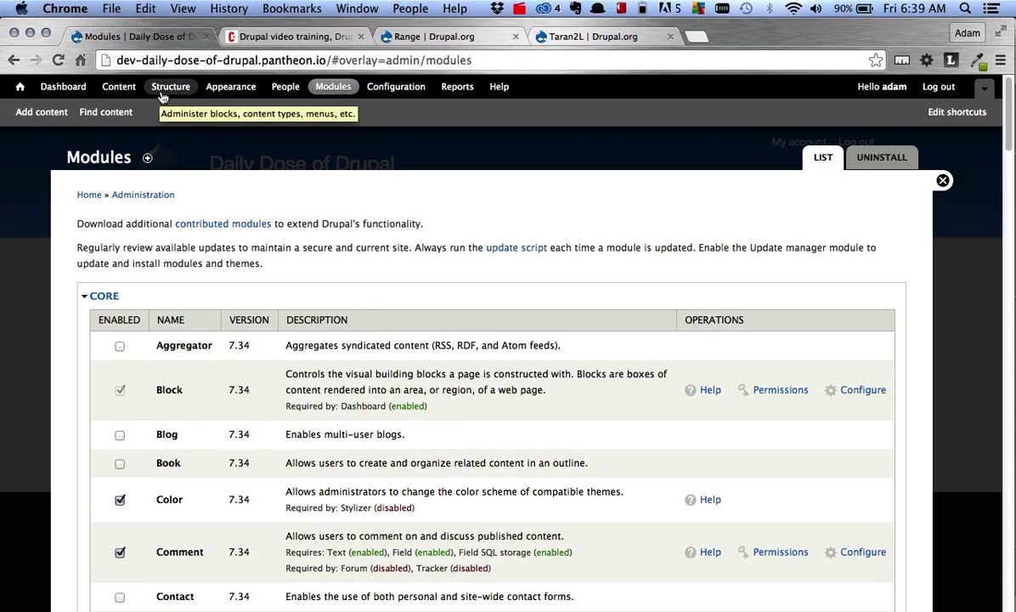
Open Manage fields for the Houses content type and inspect the Number of Bedrooms Range: integer field.
{"action": "left_click", "coordinate": [161, 93]}
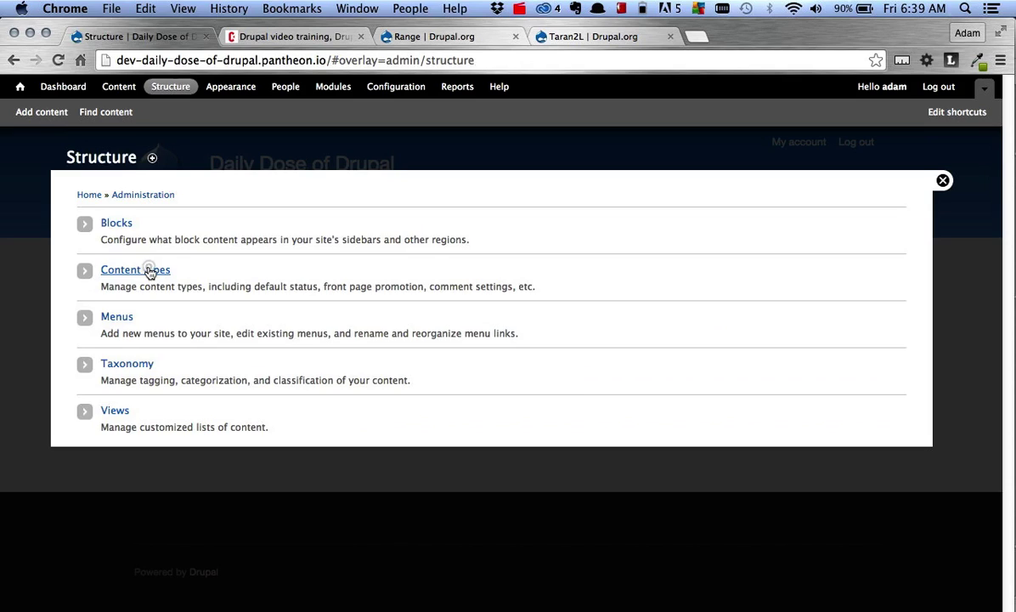
{"action": "left_click", "coordinate": [146, 270]}
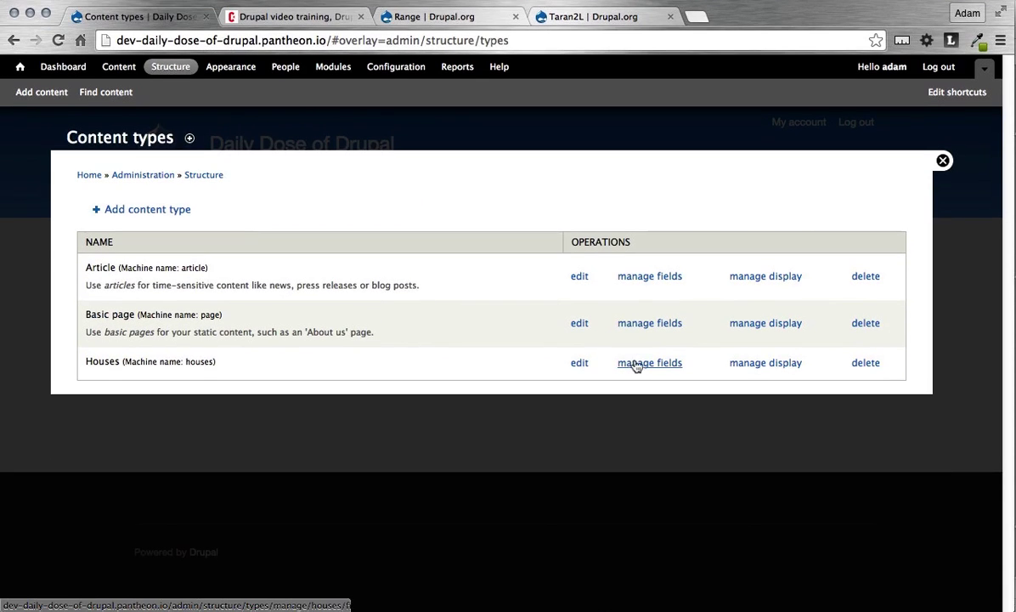
{"action": "left_click", "coordinate": [644, 382]}
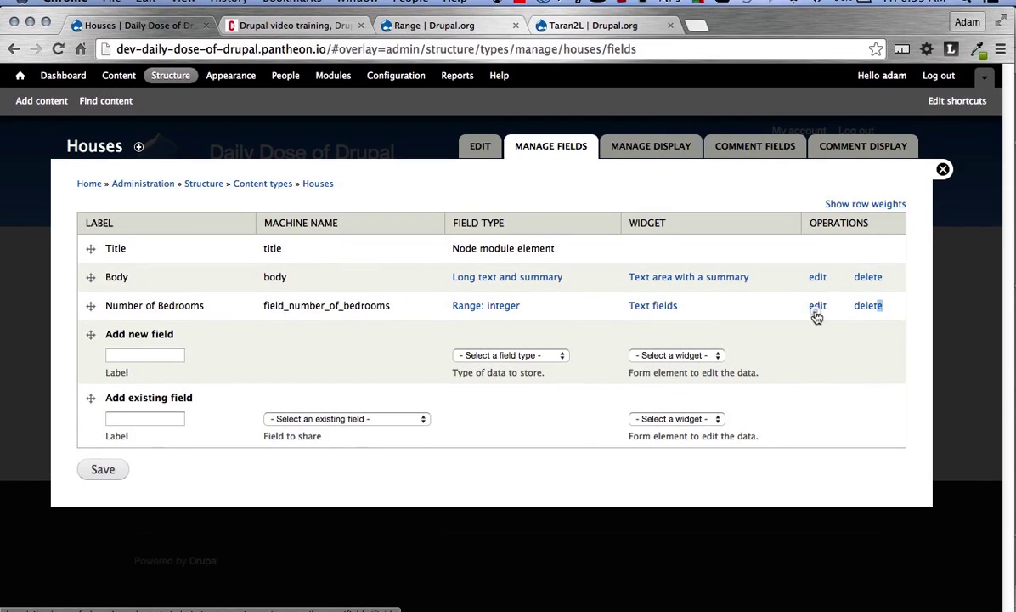
{"action": "left_click_drag", "start_coordinate": [817, 316], "coordinate": [254, 332]}
{"action": "left_click", "coordinate": [345, 339]}
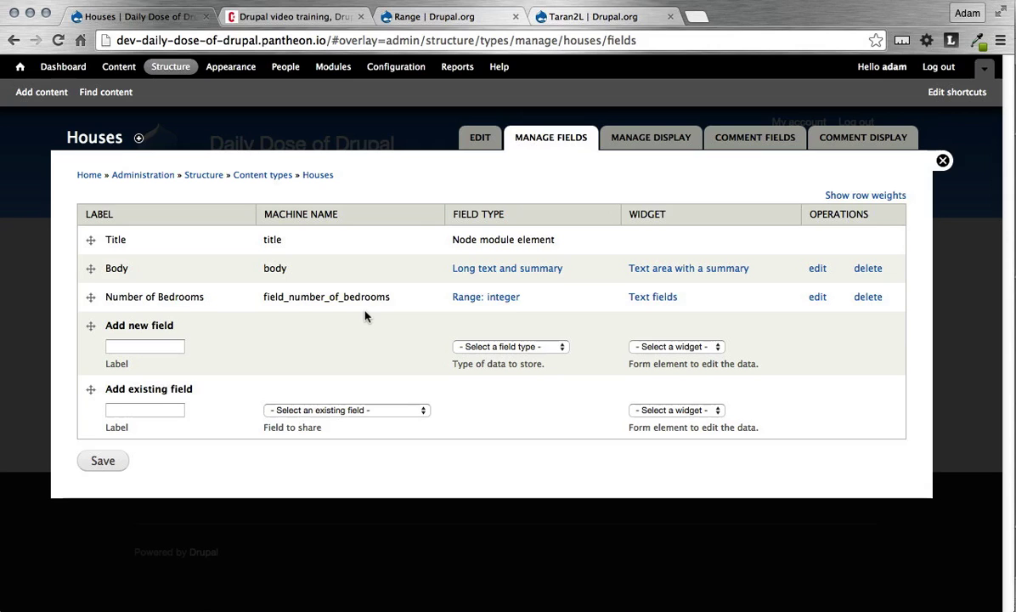
{"action": "left_click", "coordinate": [816, 303]}
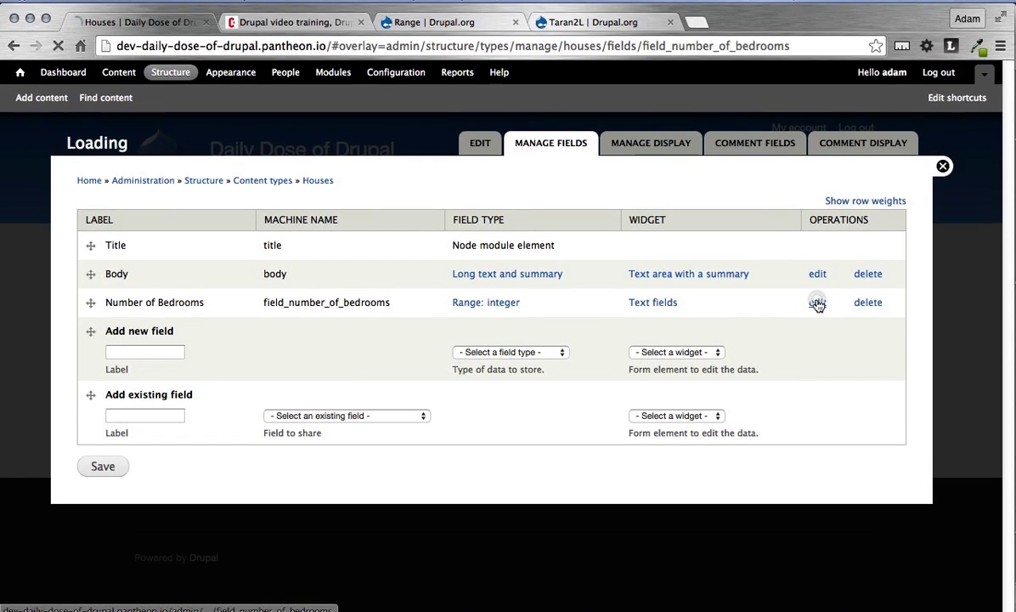
{"action": "scroll", "coordinate": [337, 335], "scroll_direction": "down", "scroll_amount": 5}
{"action": "scroll", "coordinate": [337, 334], "scroll_direction": "down", "scroll_amount": 5}
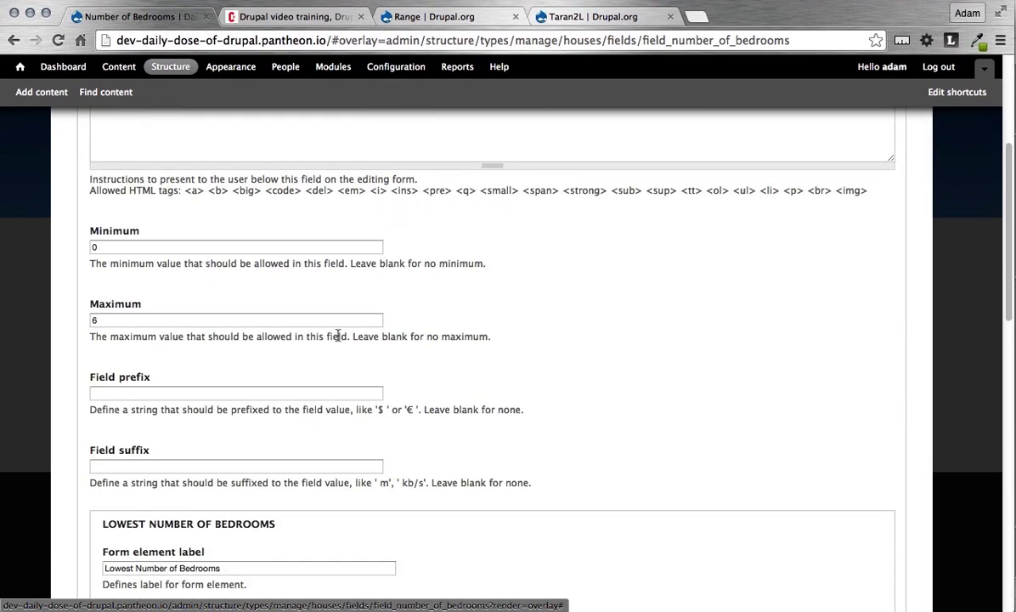
{"action": "scroll", "coordinate": [299, 428], "scroll_direction": "down", "scroll_amount": 2}
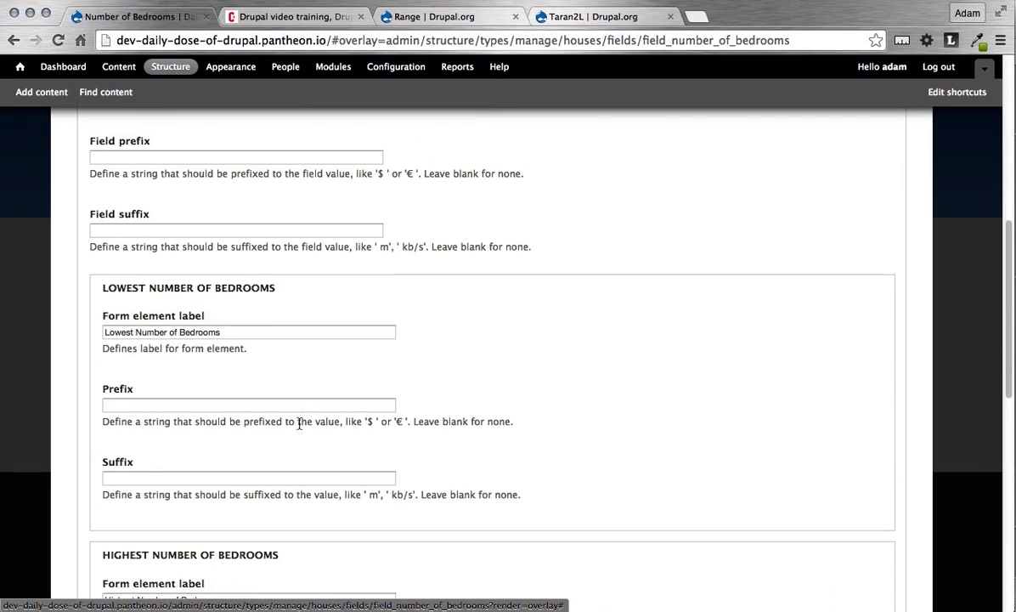
{"action": "scroll", "coordinate": [299, 426], "scroll_direction": "up", "scroll_amount": 10}
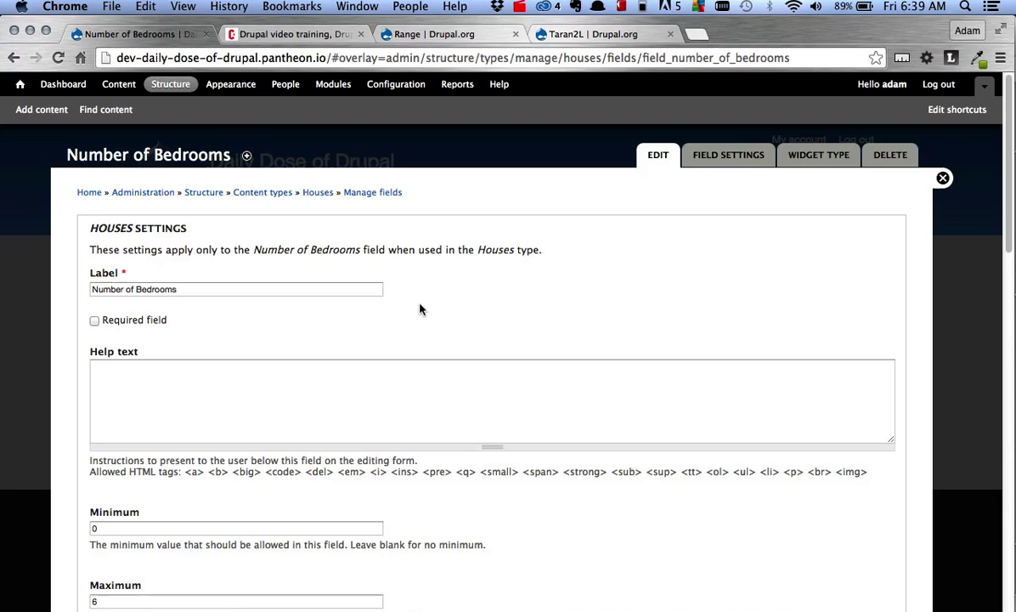
{"action": "left_click", "coordinate": [14, 60]}
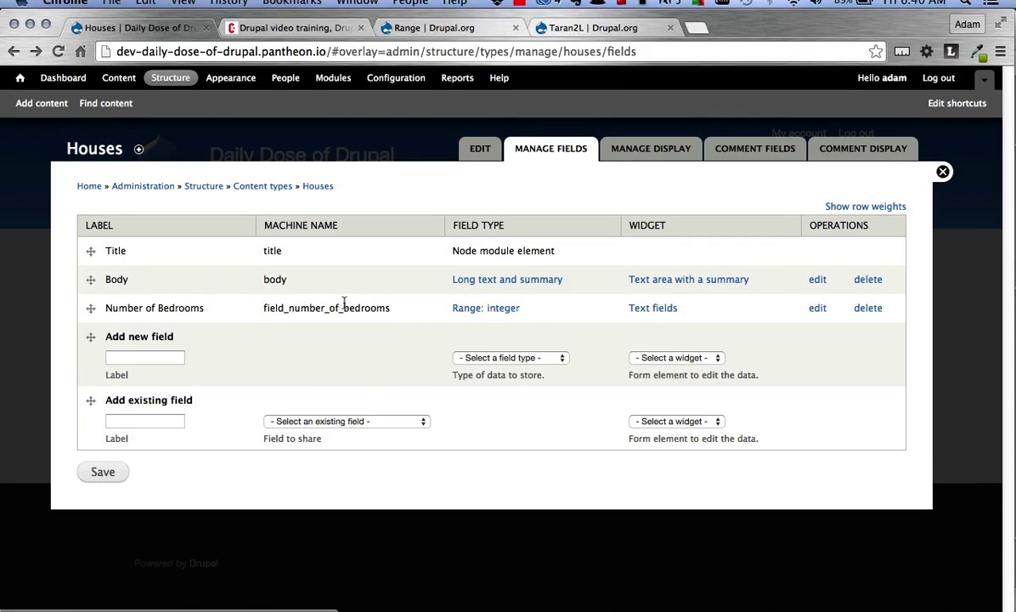
Add a new field labelled Price with field type Range: decimal.
{"action": "left_click", "coordinate": [147, 359]}
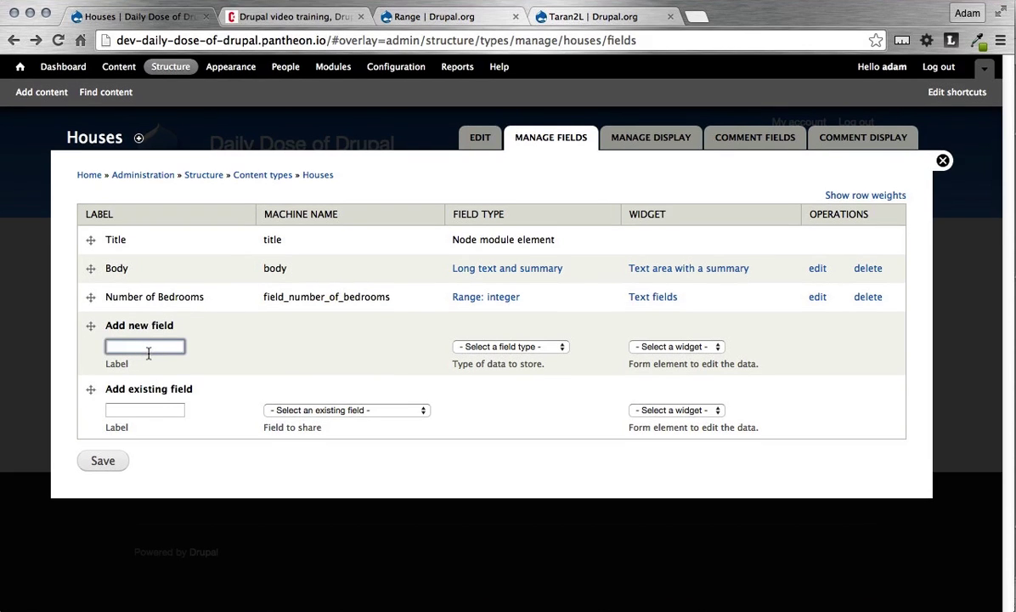
{"action": "type", "text": "Price"}
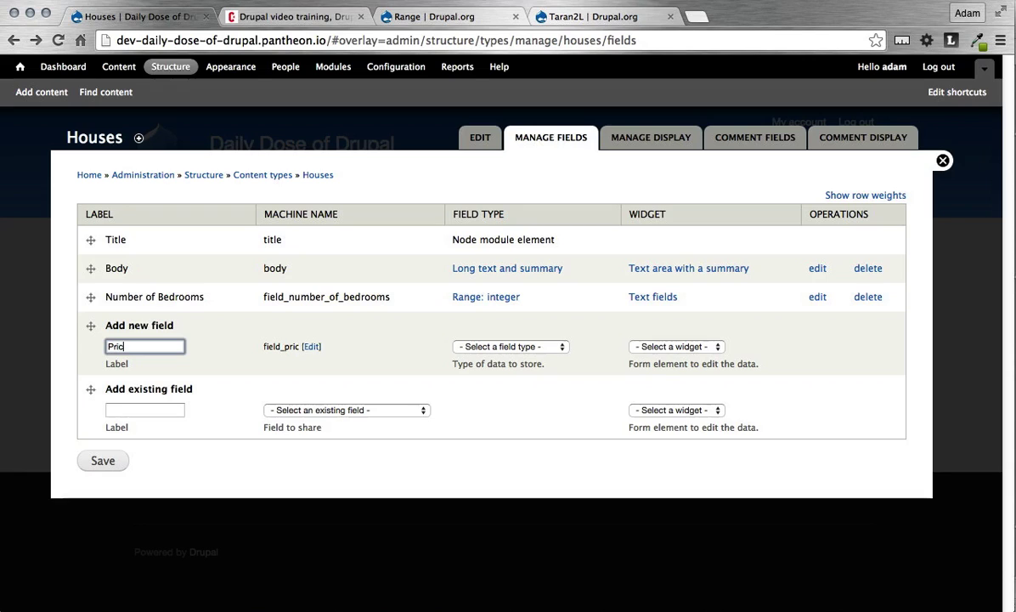
{"action": "left_click", "coordinate": [520, 345]}
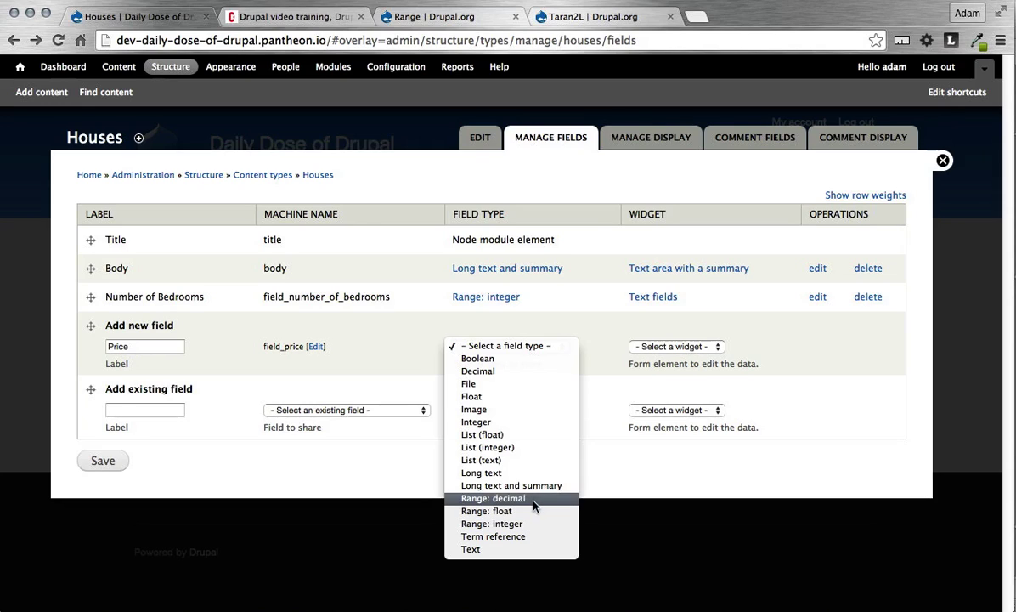
{"action": "left_click", "coordinate": [534, 504]}
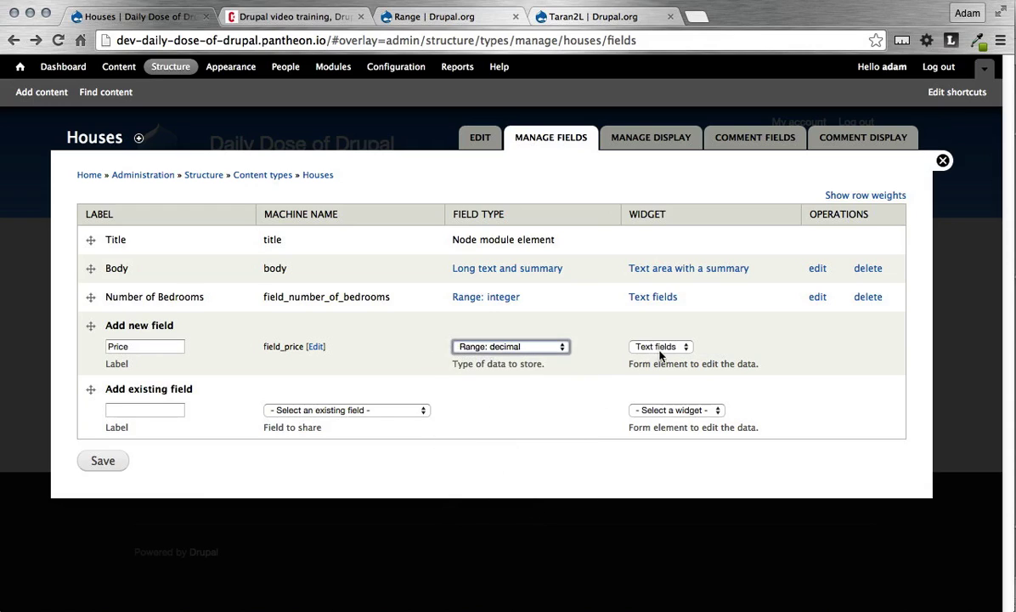
Save the Price field with precision 10, scale 2 and a decimal point marker.
{"action": "left_click", "coordinate": [103, 461]}
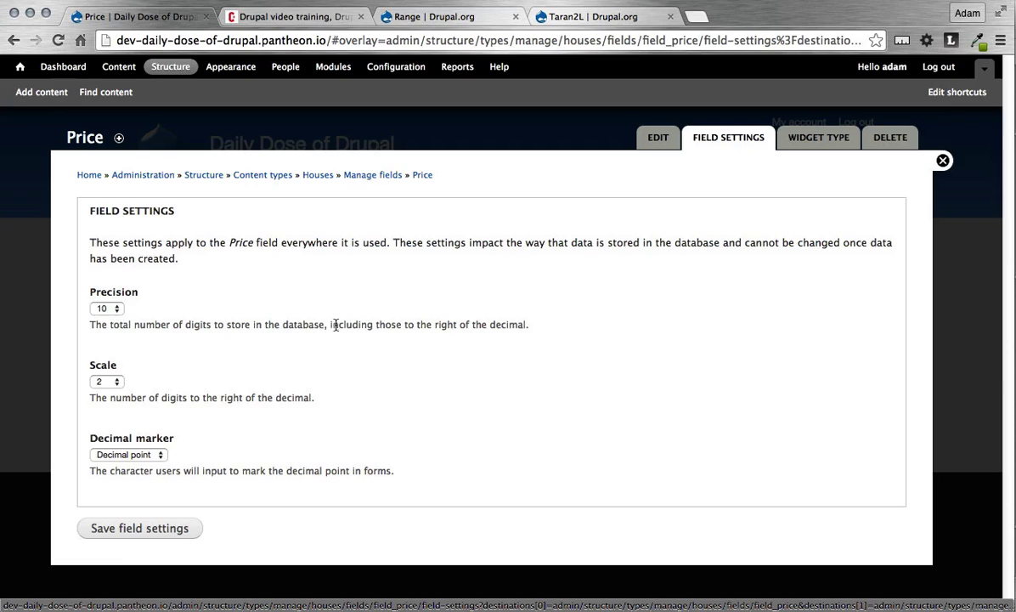
{"action": "left_click", "coordinate": [102, 307]}
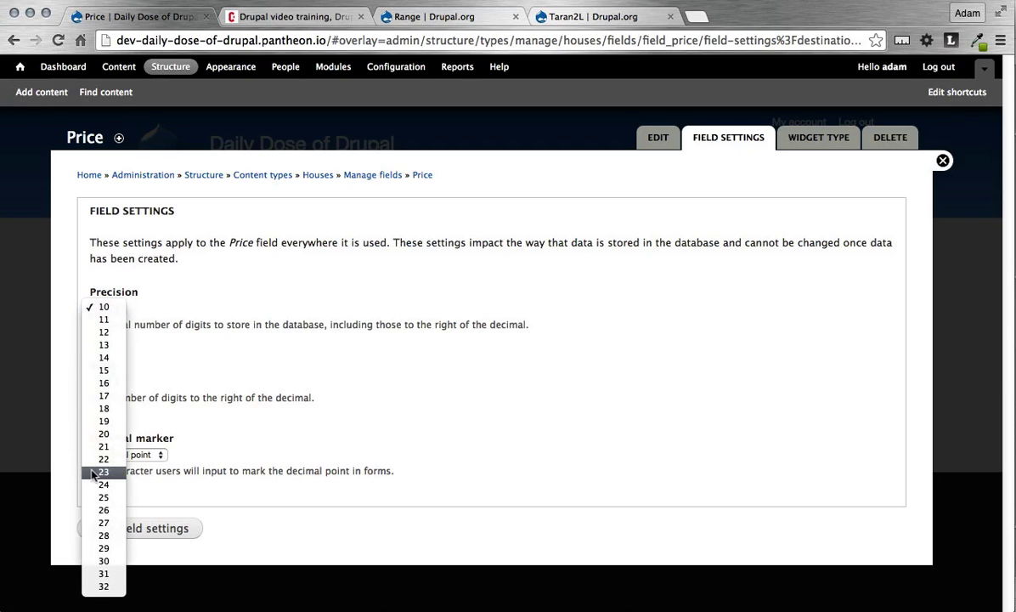
{"action": "left_click", "coordinate": [290, 359]}
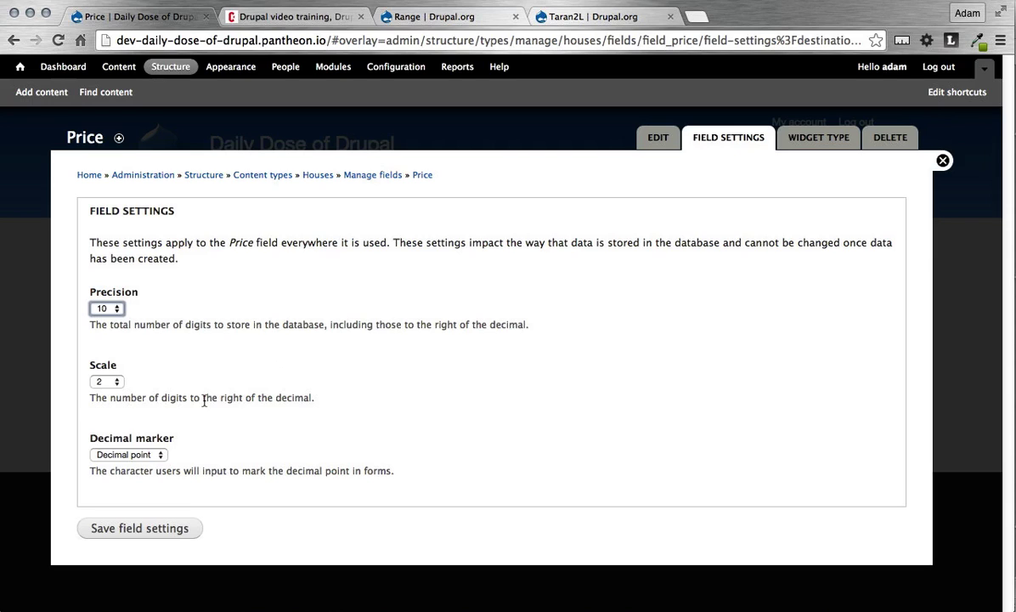
{"action": "left_click", "coordinate": [113, 381]}
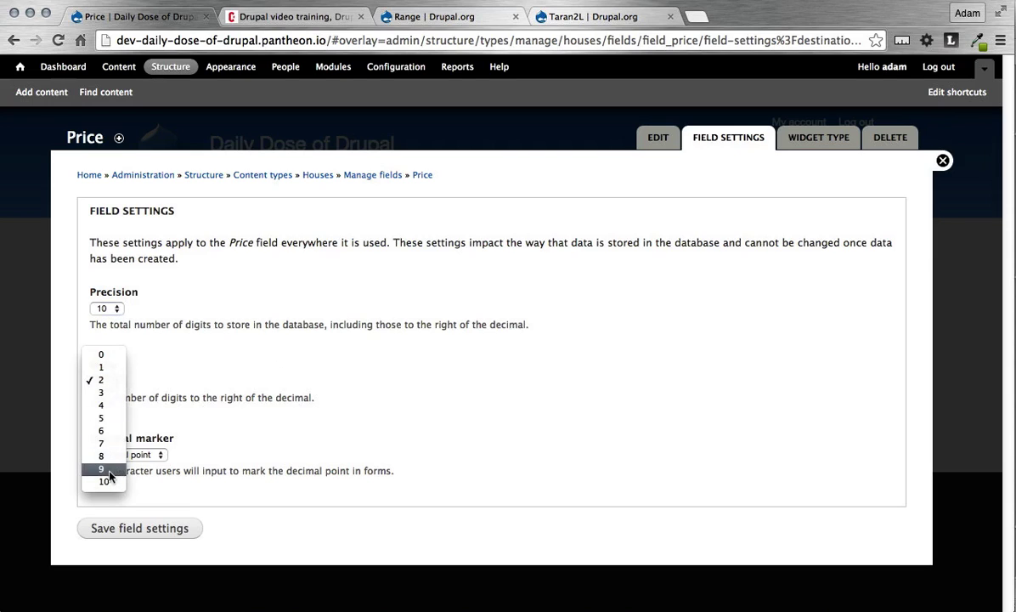
{"action": "left_click", "coordinate": [103, 380]}
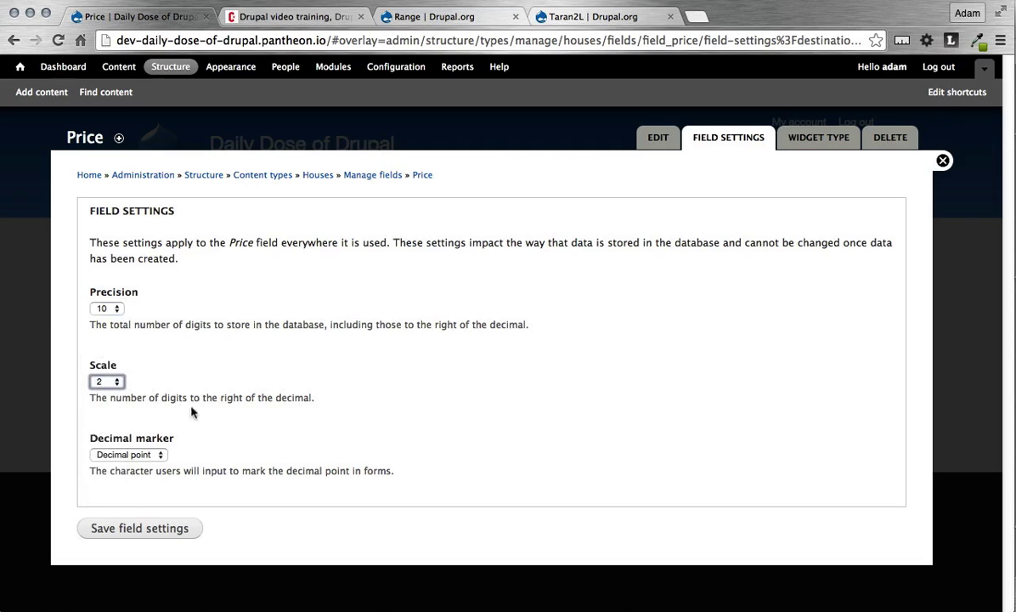
{"action": "left_click", "coordinate": [143, 456]}
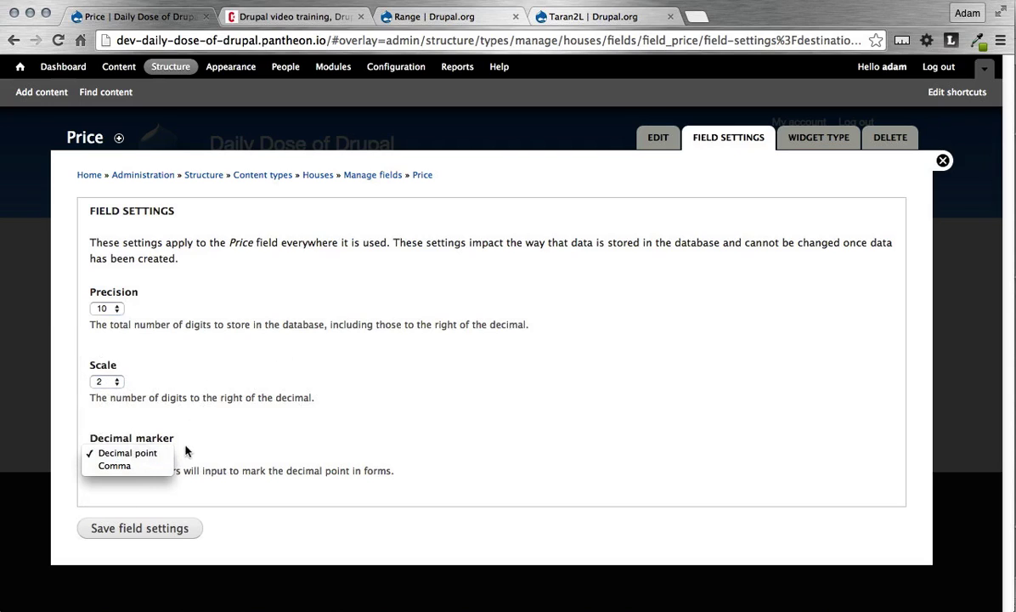
{"action": "left_click", "coordinate": [142, 453]}
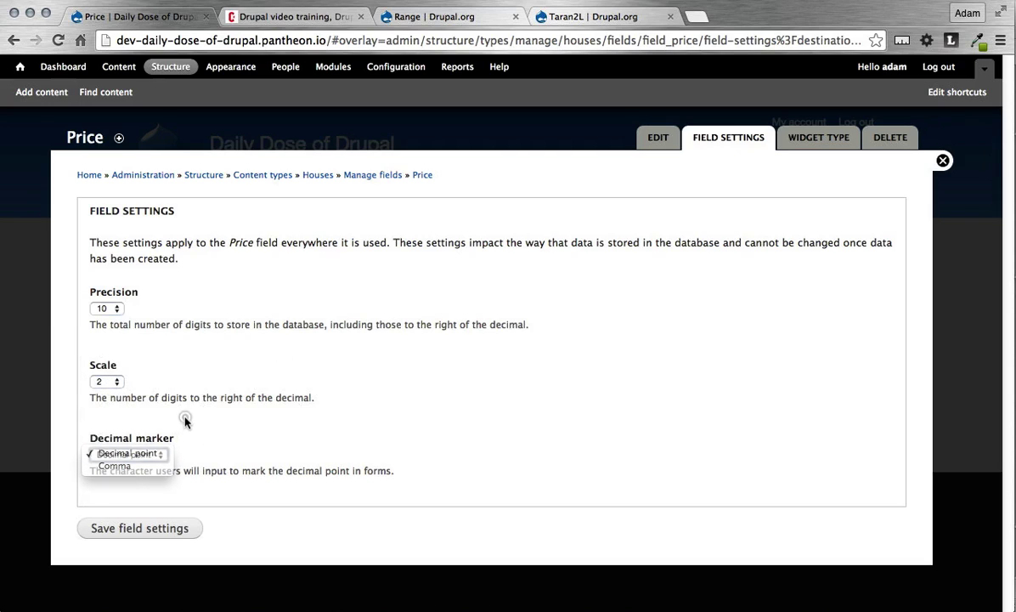
{"action": "left_click", "coordinate": [139, 529]}
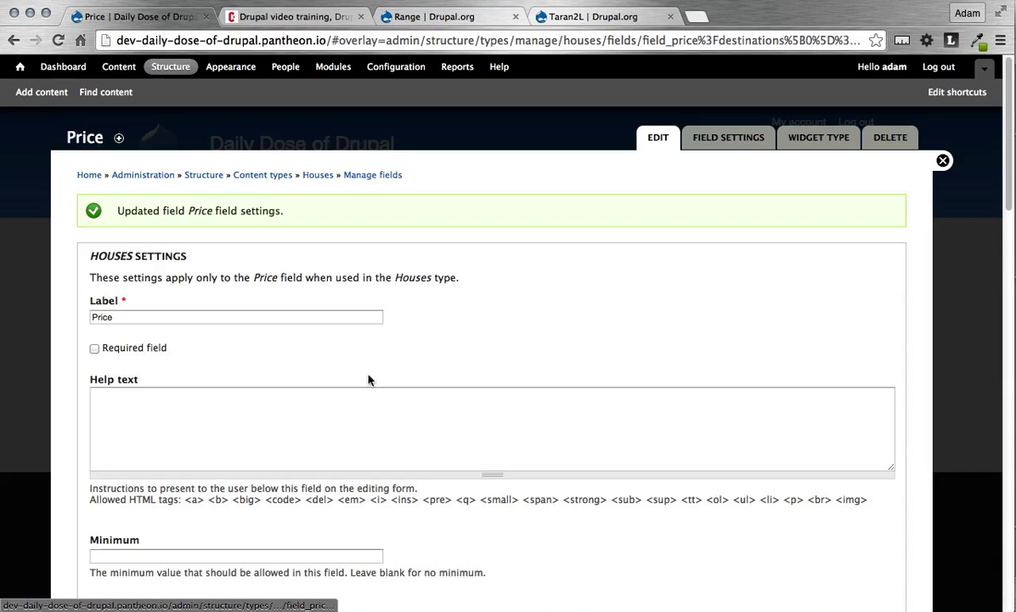
Enter $ as the Price field's prefix.
{"action": "scroll", "coordinate": [205, 340], "scroll_direction": "down", "scroll_amount": 2}
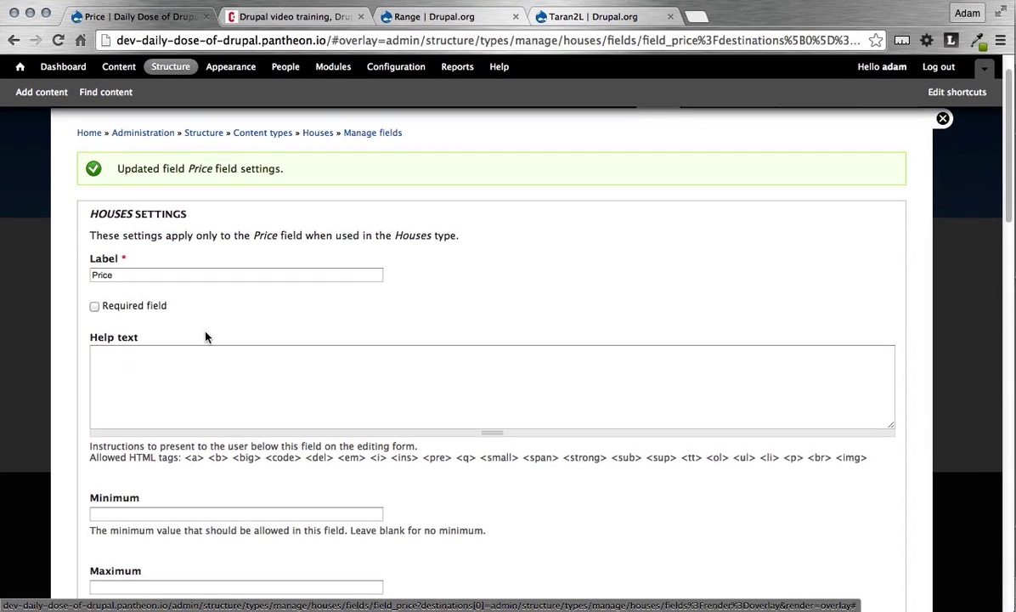
{"action": "scroll", "coordinate": [205, 336], "scroll_direction": "down", "scroll_amount": 4}
{"action": "scroll", "coordinate": [205, 336], "scroll_direction": "up", "scroll_amount": 4}
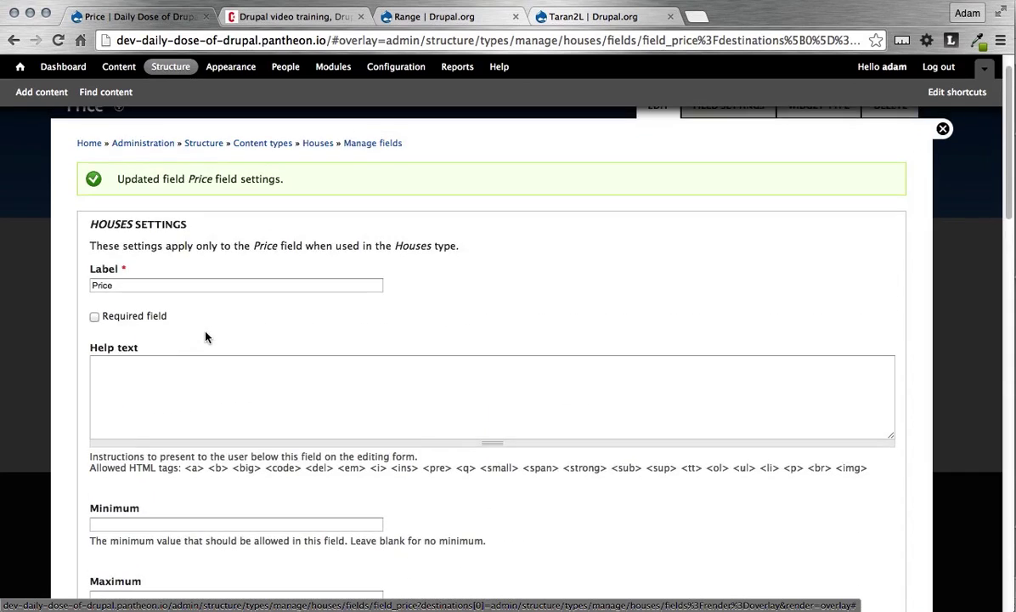
{"action": "scroll", "coordinate": [205, 333], "scroll_direction": "down", "scroll_amount": 1}
{"action": "scroll", "coordinate": [205, 333], "scroll_direction": "down", "scroll_amount": 3}
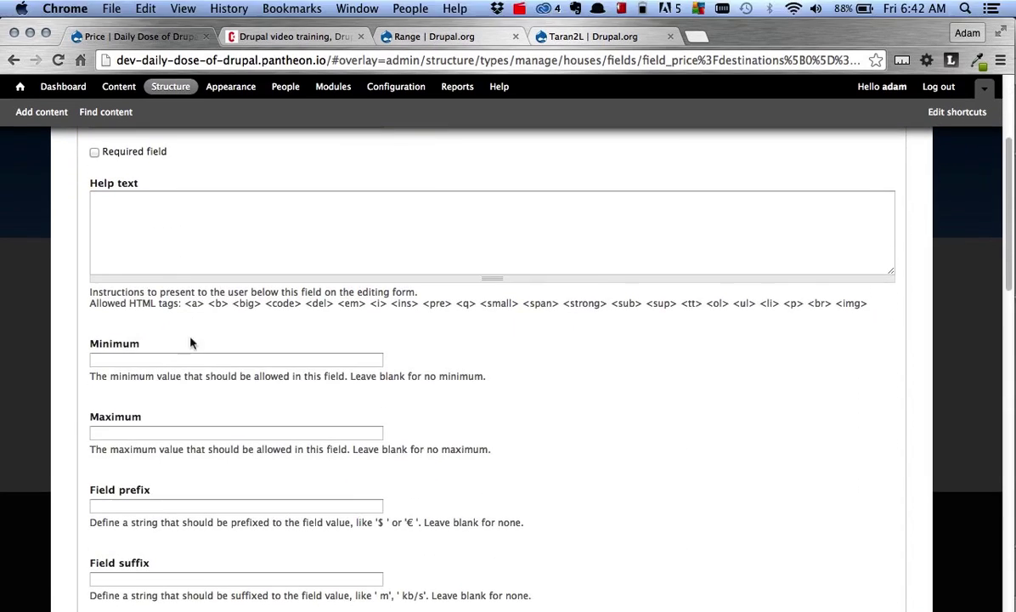
{"action": "scroll", "coordinate": [204, 424], "scroll_direction": "down", "scroll_amount": 5}
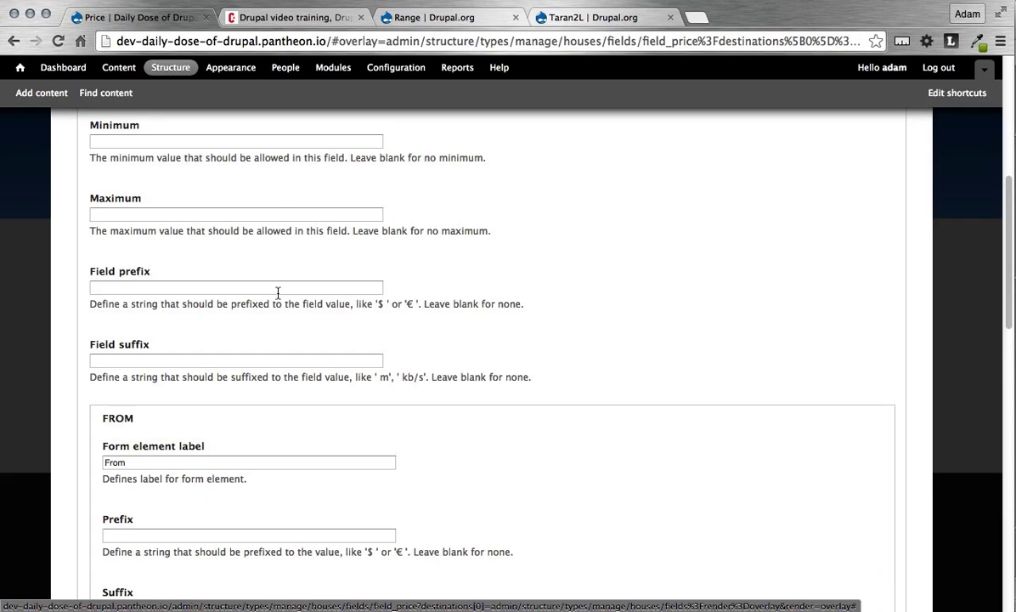
{"action": "left_click", "coordinate": [278, 303]}
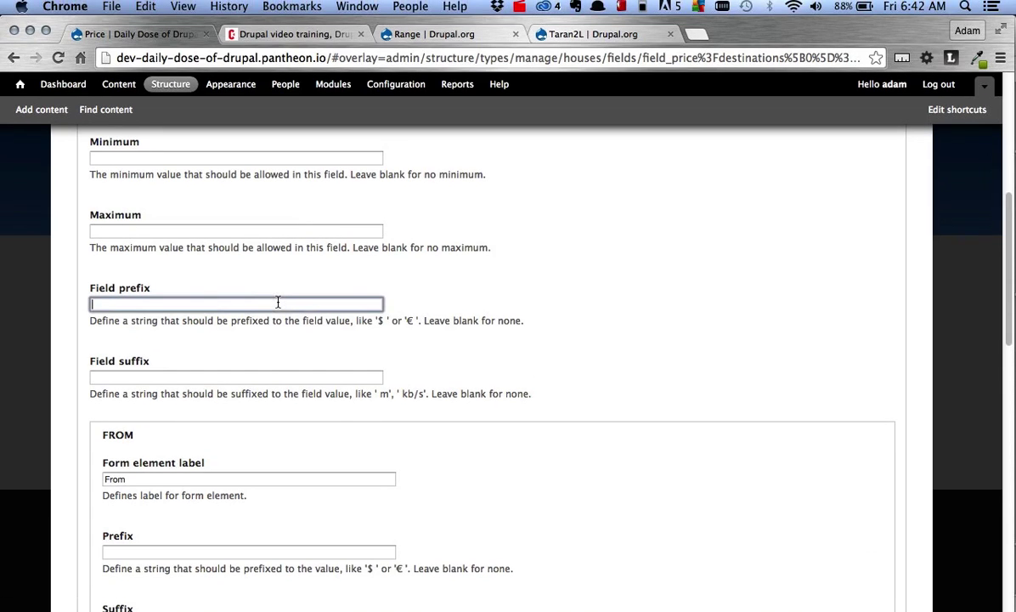
{"action": "scroll", "coordinate": [278, 302], "scroll_direction": "down", "scroll_amount": 2}
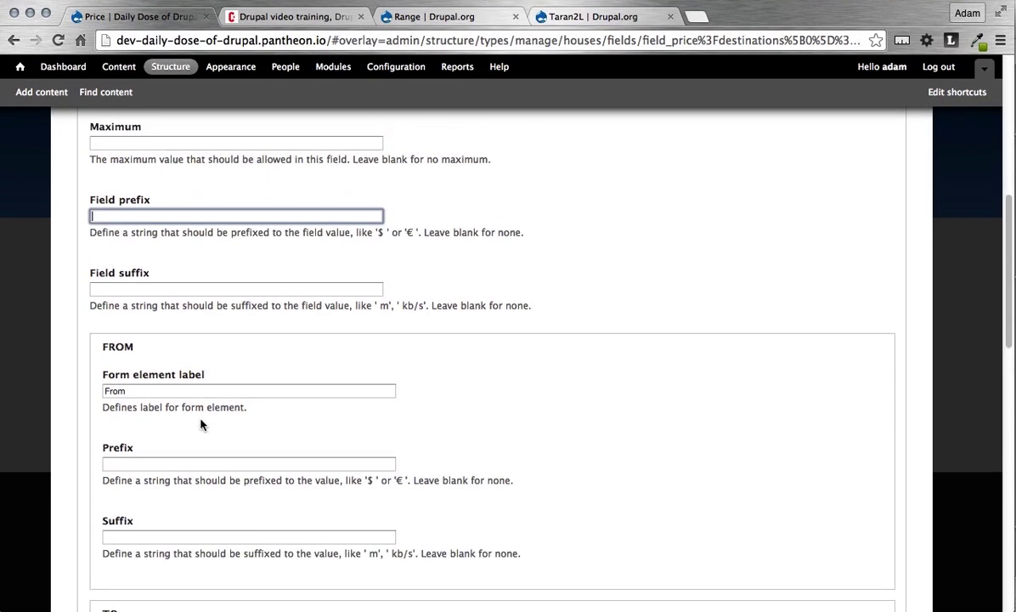
{"action": "type", "text": "$"}
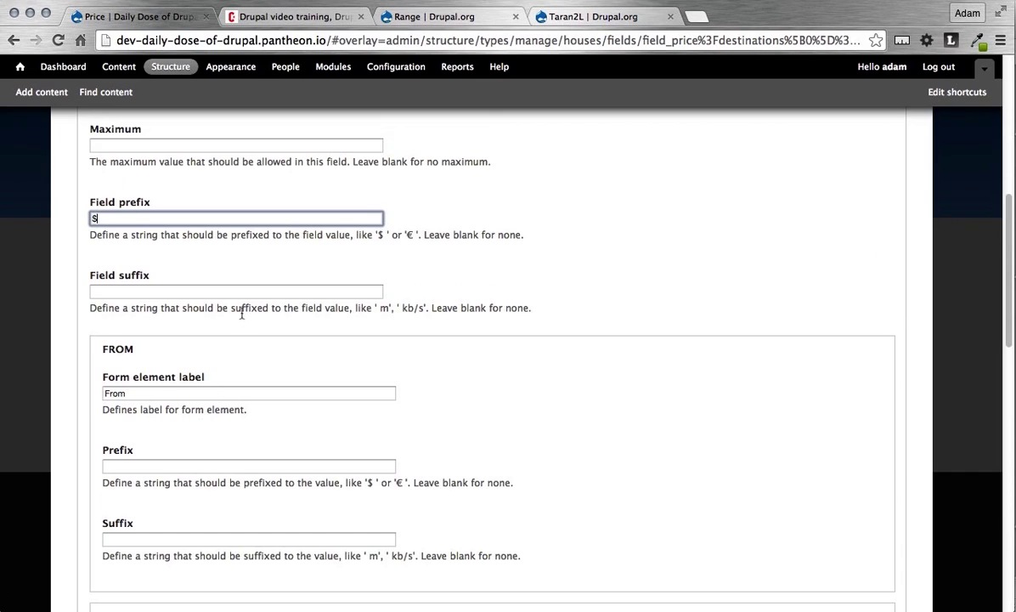
{"action": "scroll", "coordinate": [221, 340], "scroll_direction": "down", "scroll_amount": 3}
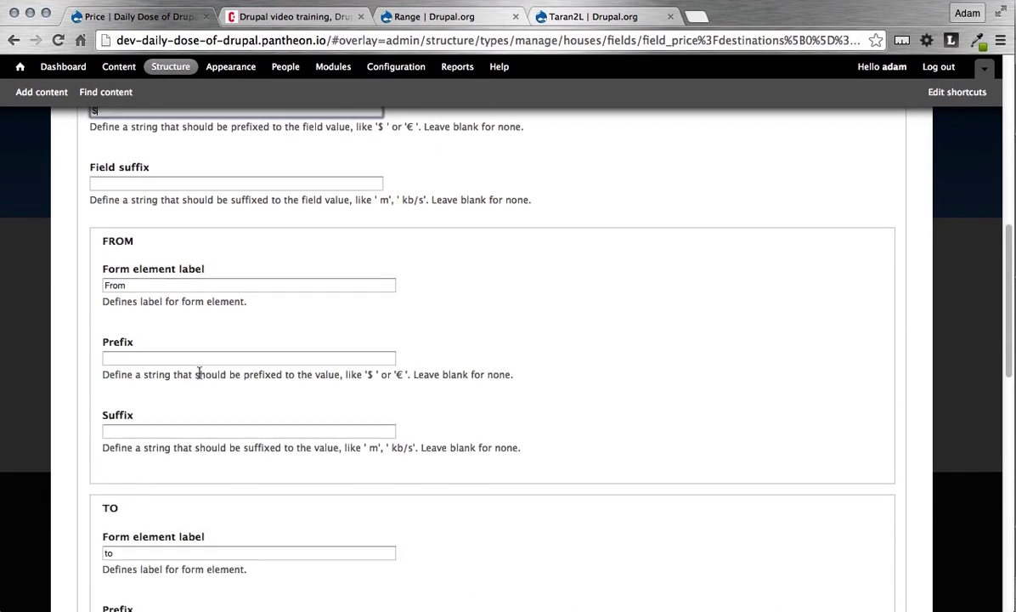
{"action": "scroll", "coordinate": [186, 327], "scroll_direction": "down", "scroll_amount": 2}
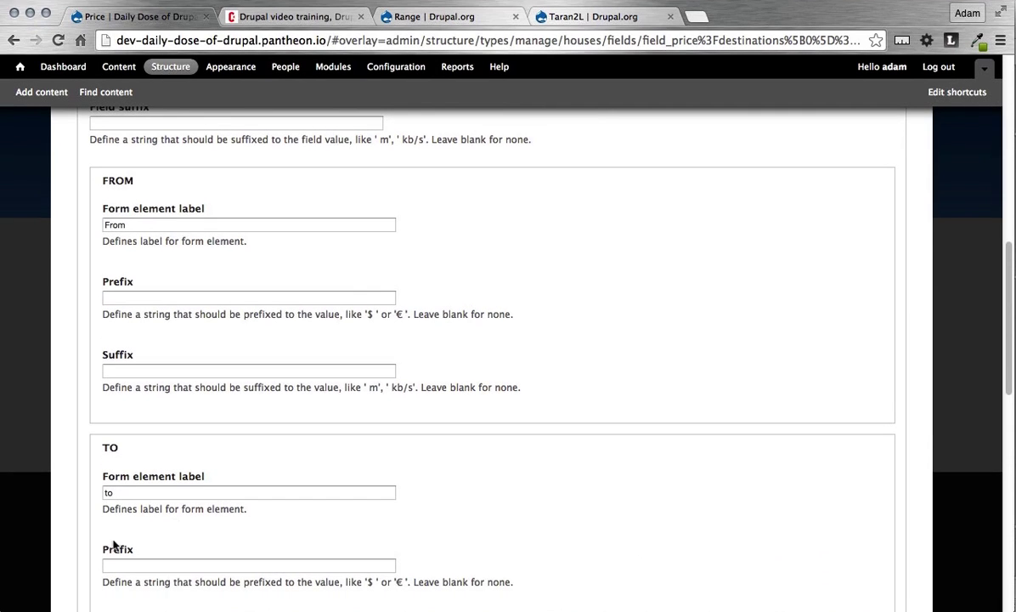
Rename the range labels From and to as Minimum Price and Maximum Price.
{"action": "left_click_drag", "start_coordinate": [140, 225], "coordinate": [90, 229]}
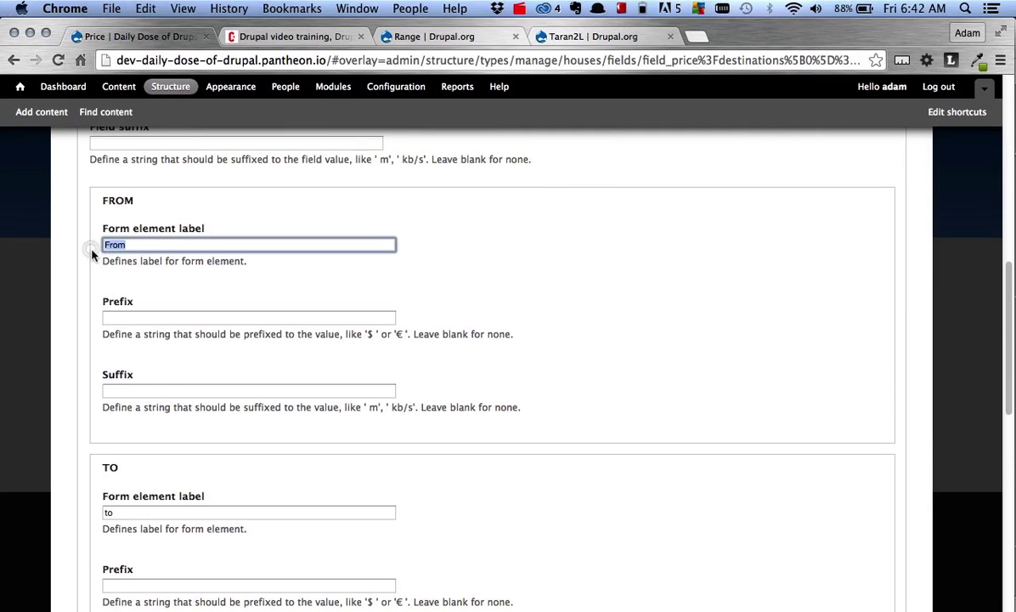
{"action": "type", "text": "Minimum Price"}
{"action": "double_click", "coordinate": [108, 510]}
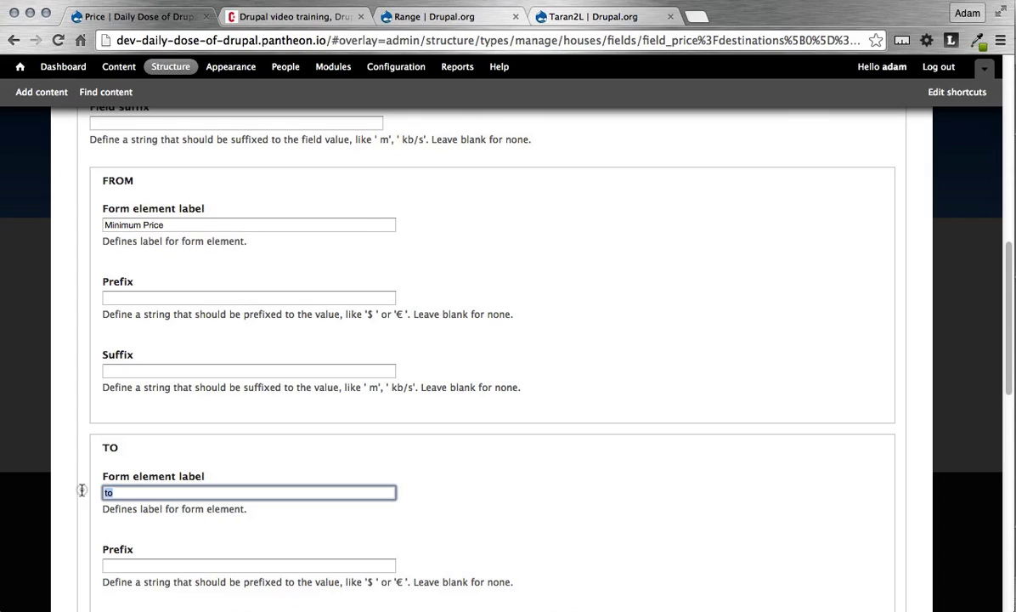
{"action": "type", "text": "Masx"}
{"action": "key", "text": "BackSpace"}
{"action": "key", "text": "BackSpace"}
{"action": "type", "text": "ximum Price"}
Give the FROM and TO values ':' suffixes and save the Price settings.
{"action": "left_click", "coordinate": [172, 370]}
{"action": "scroll", "coordinate": [172, 373], "scroll_direction": "down", "scroll_amount": 3}
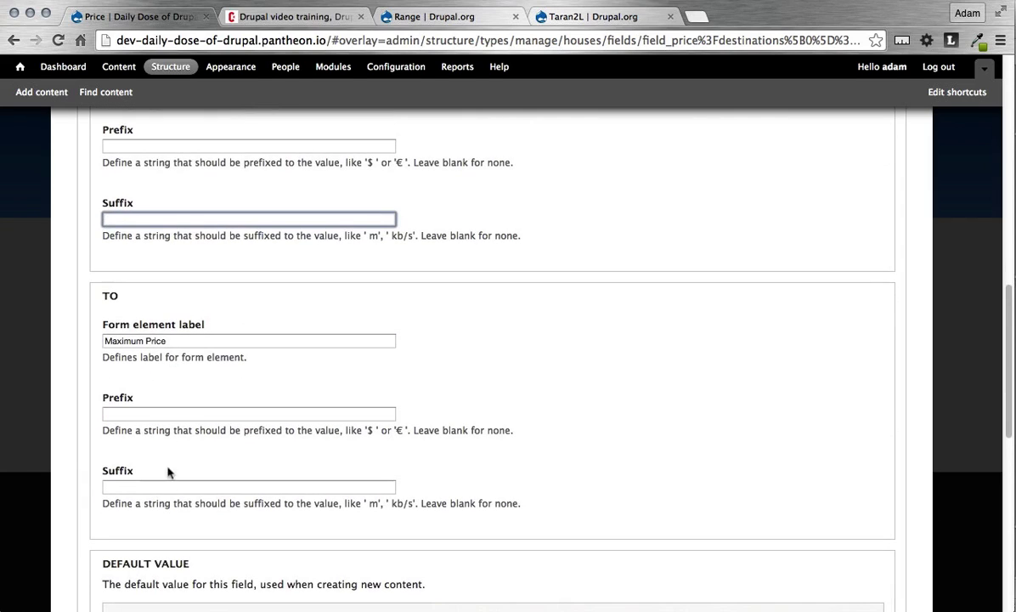
{"action": "left_click", "coordinate": [166, 486]}
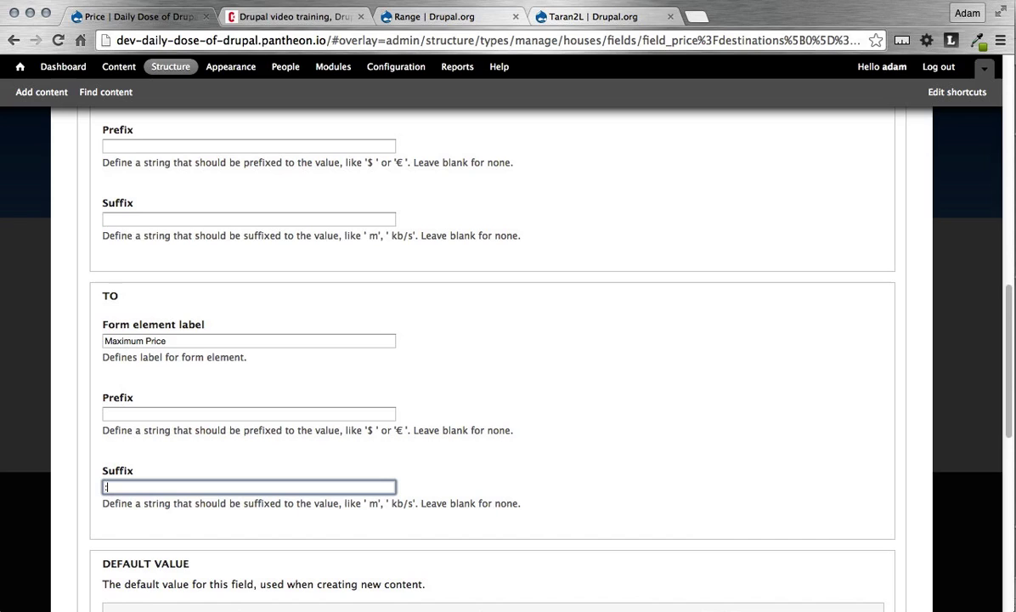
{"action": "scroll", "coordinate": [205, 408], "scroll_direction": "up", "scroll_amount": 4}
{"action": "left_click", "coordinate": [207, 388]}
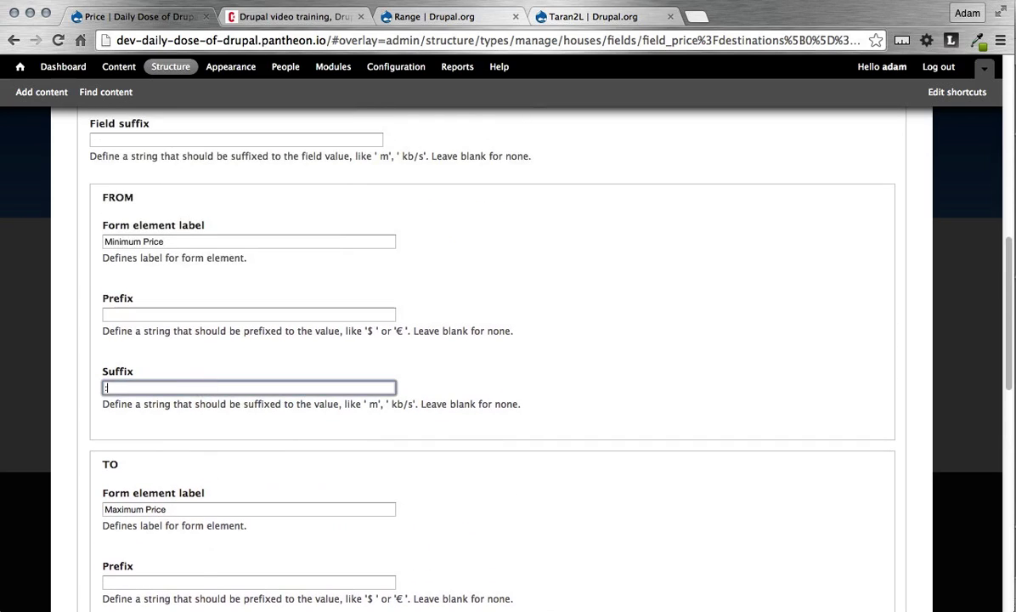
{"action": "scroll", "coordinate": [273, 479], "scroll_direction": "down", "scroll_amount": 7}
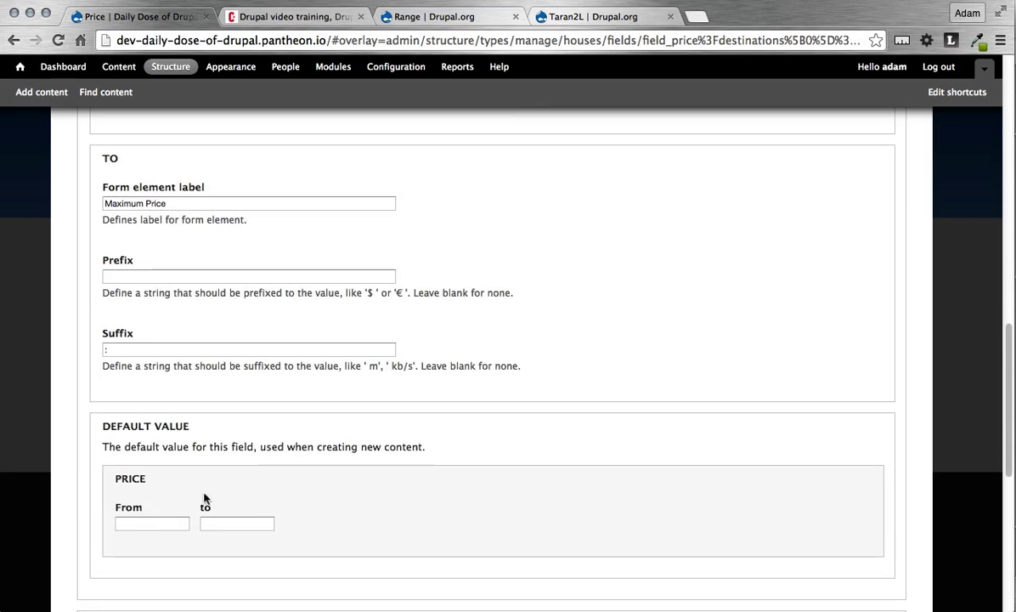
{"action": "scroll", "coordinate": [312, 470], "scroll_direction": "down", "scroll_amount": 5}
{"action": "scroll", "coordinate": [312, 467], "scroll_direction": "down", "scroll_amount": 5}
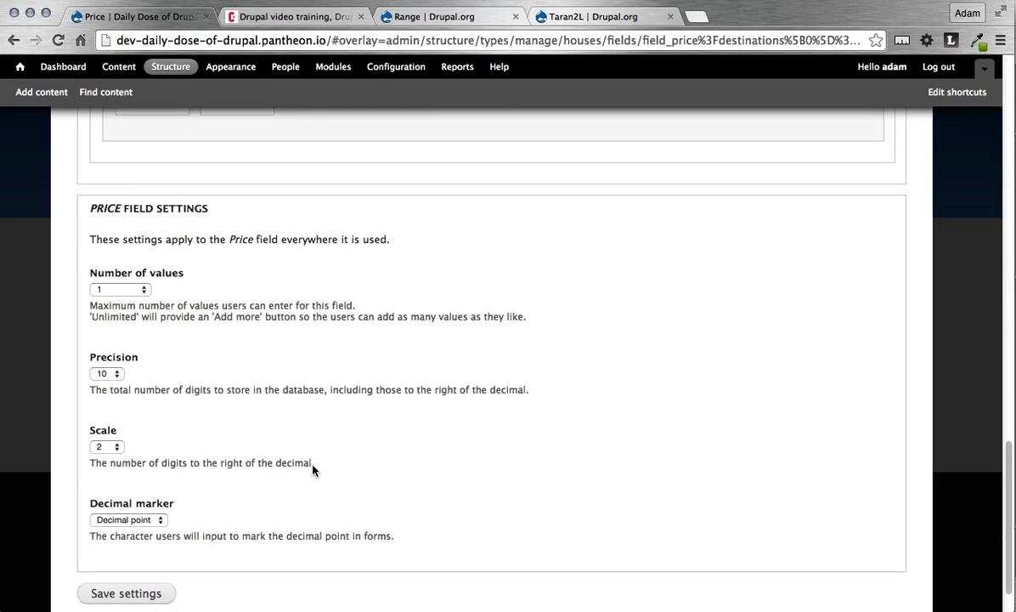
{"action": "left_click", "coordinate": [153, 563]}
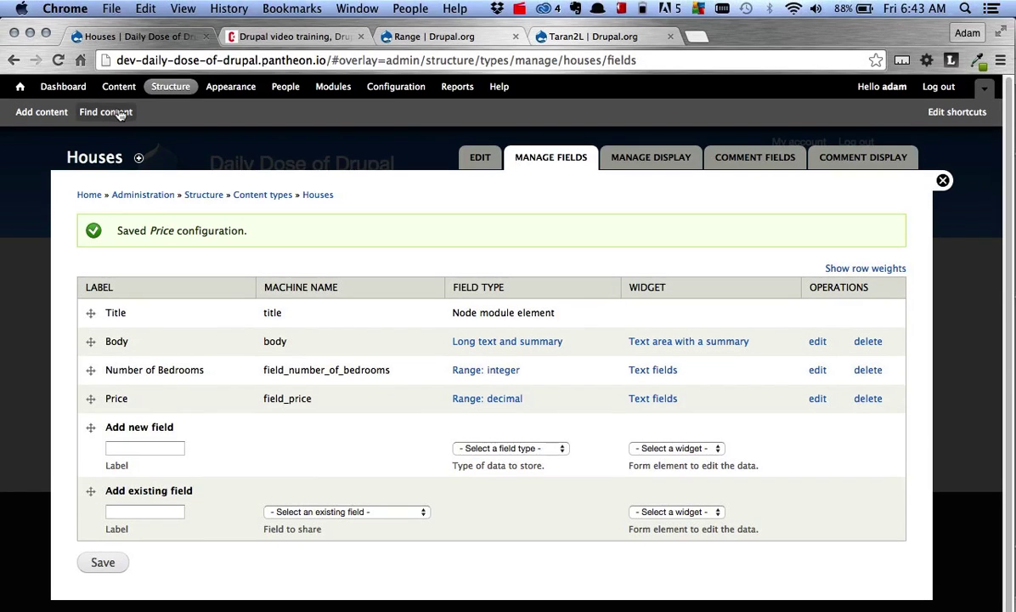
Open the Create Houses form from Add content in a new tab.
{"action": "left_click", "coordinate": [55, 112], "text": "super"}
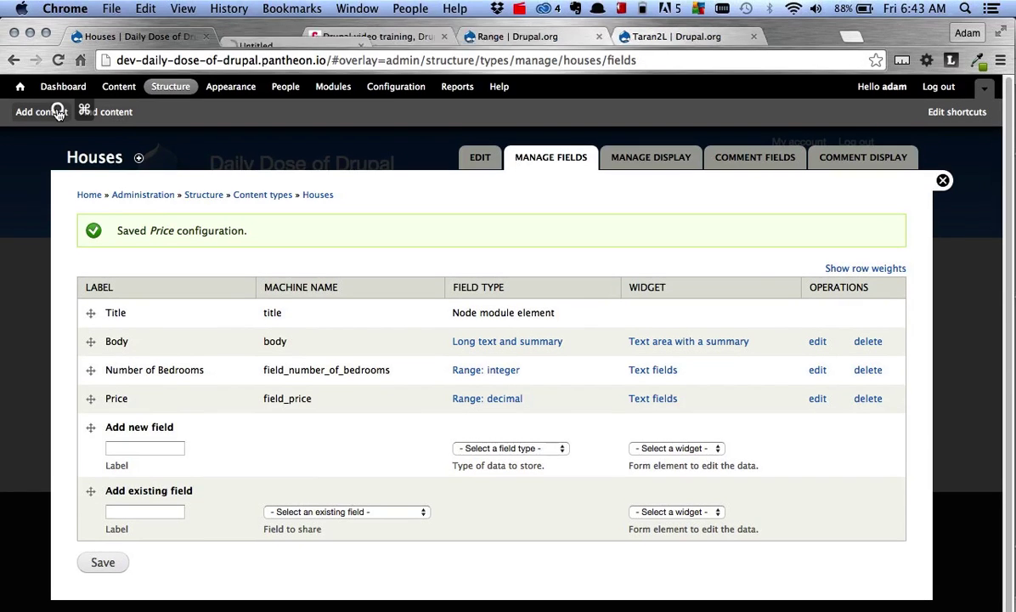
{"action": "left_click", "coordinate": [303, 37]}
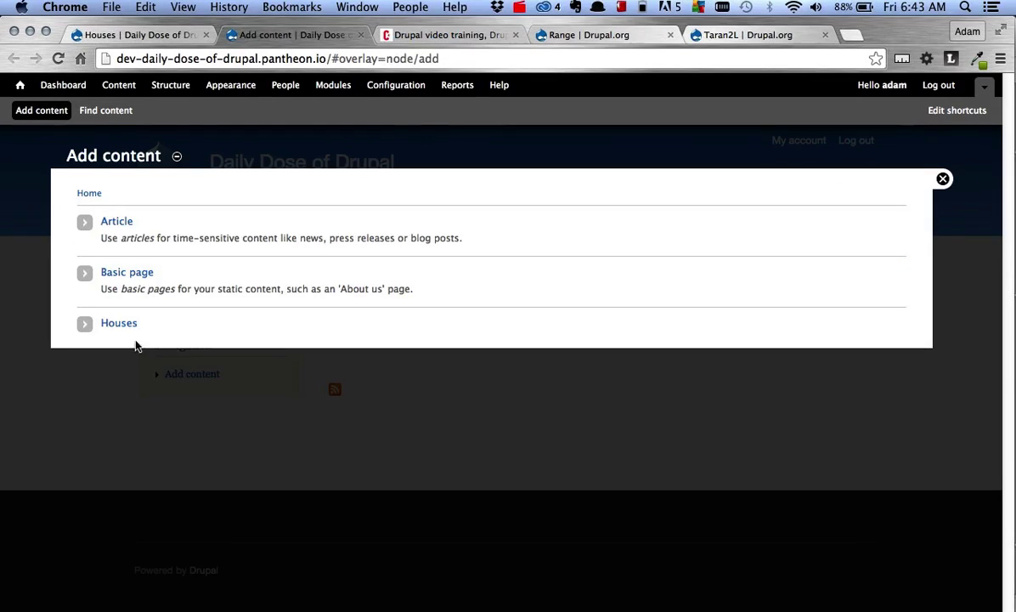
{"action": "left_click", "coordinate": [126, 324]}
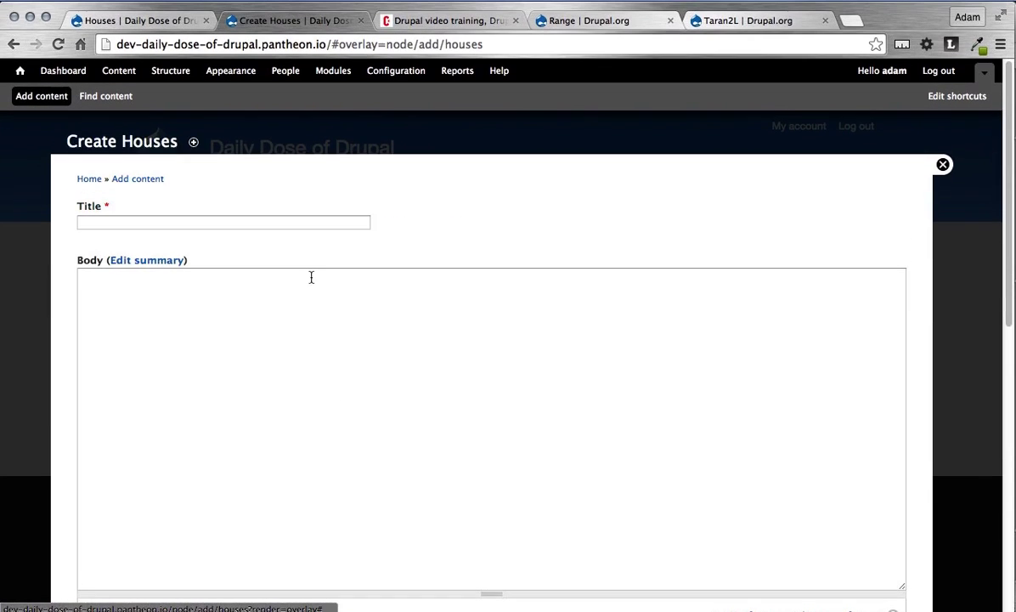
{"action": "scroll", "coordinate": [316, 270], "scroll_direction": "down", "scroll_amount": 5}
{"action": "scroll", "coordinate": [316, 290], "scroll_direction": "down", "scroll_amount": 3}
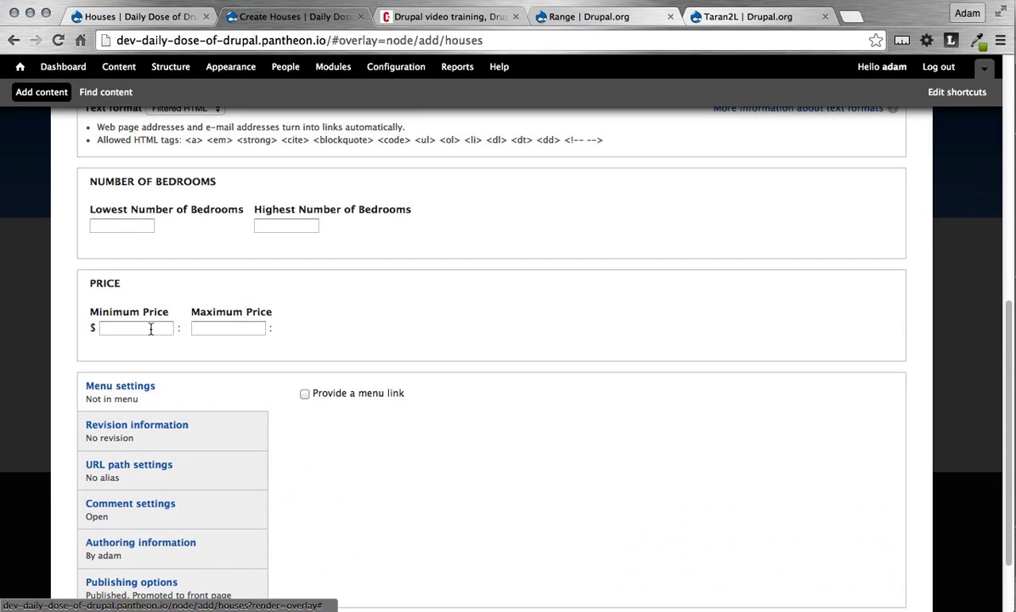
Enter a price range of 50000 minimum to 125000 maximum.
{"action": "left_click", "coordinate": [104, 328]}
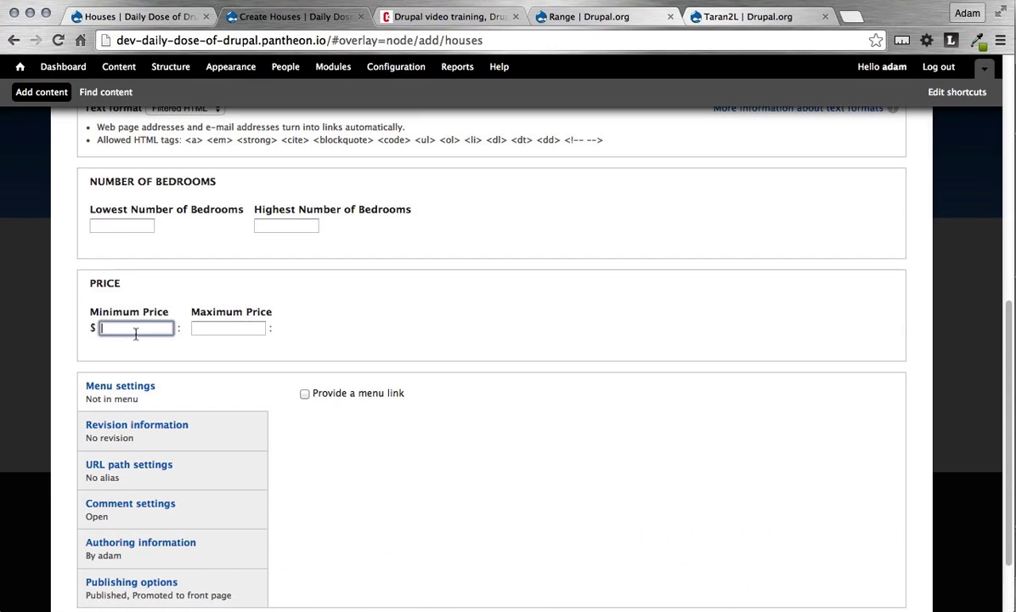
{"action": "left_click", "coordinate": [181, 332]}
{"action": "double_click", "coordinate": [181, 332]}
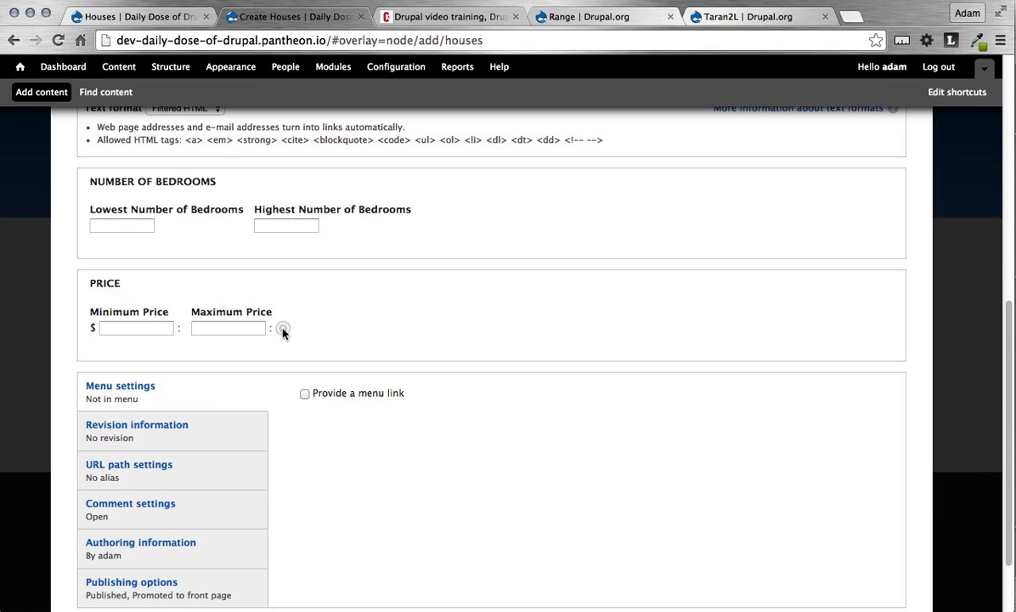
{"action": "left_click", "coordinate": [266, 348]}
{"action": "left_click", "coordinate": [153, 329]}
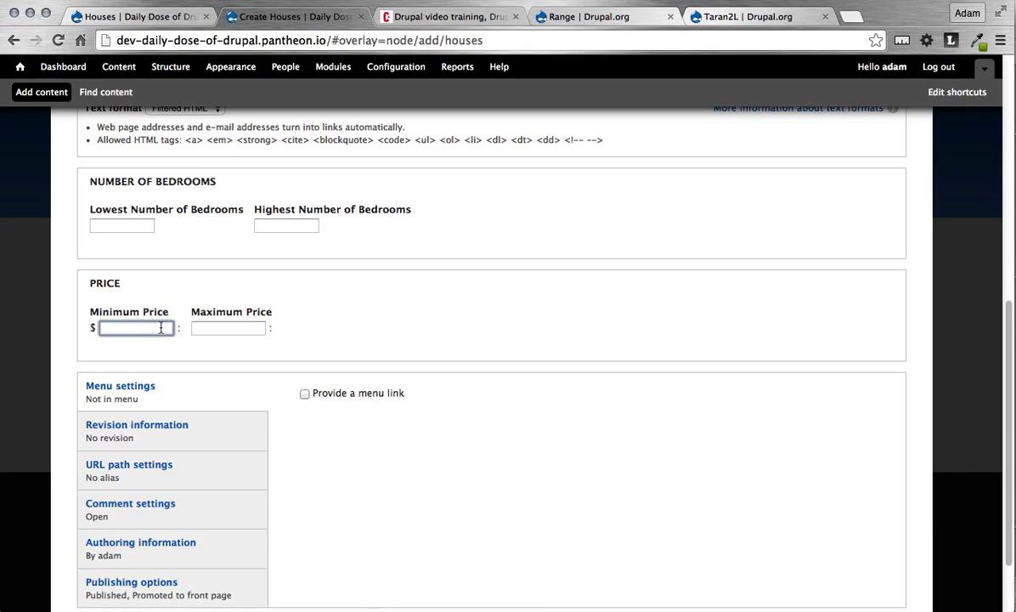
{"action": "type", "text": "50.0"}
{"action": "key", "text": "BackSpace"}
{"action": "key", "text": "BackSpace"}
{"action": "type", "text": "000"}
{"action": "key", "text": "Tab"}
{"action": "type", "text": "1"}
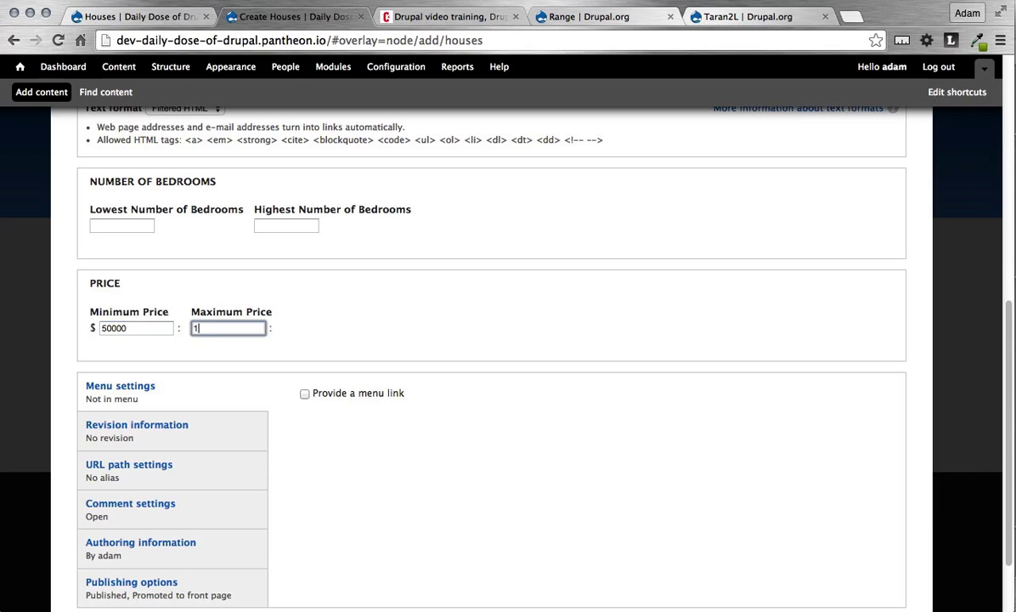
{"action": "type", "text": "25000."}
{"action": "scroll", "coordinate": [264, 292], "scroll_direction": "up", "scroll_amount": 2}
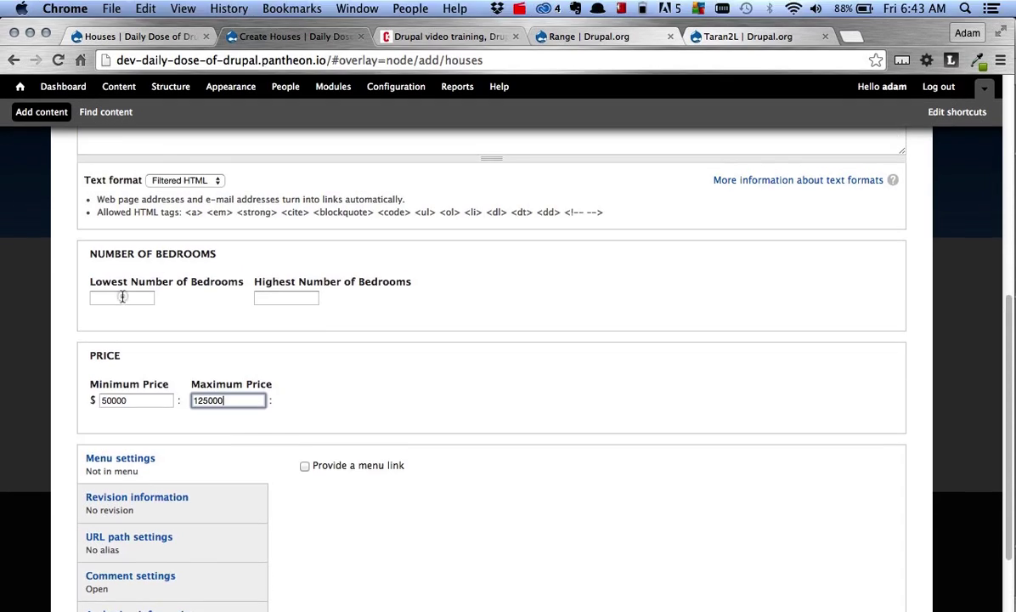
Set bedrooms from 0 to 3 and title the house My House.
{"action": "left_click", "coordinate": [122, 296]}
{"action": "type", "text": "0"}
{"action": "key", "text": "Tab"}
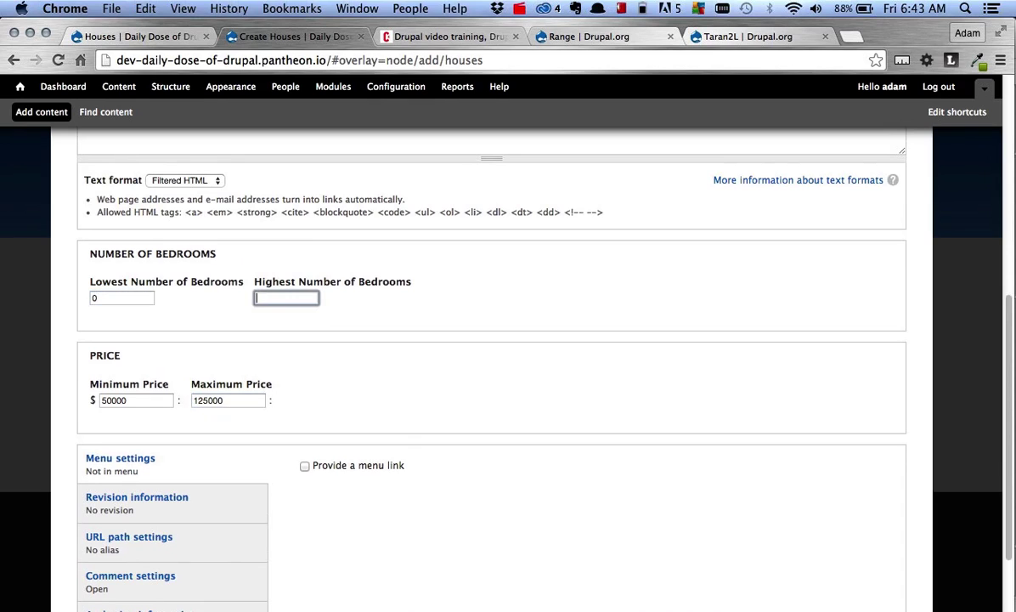
{"action": "type", "text": "3"}
{"action": "scroll", "coordinate": [189, 304], "scroll_direction": "up", "scroll_amount": 10}
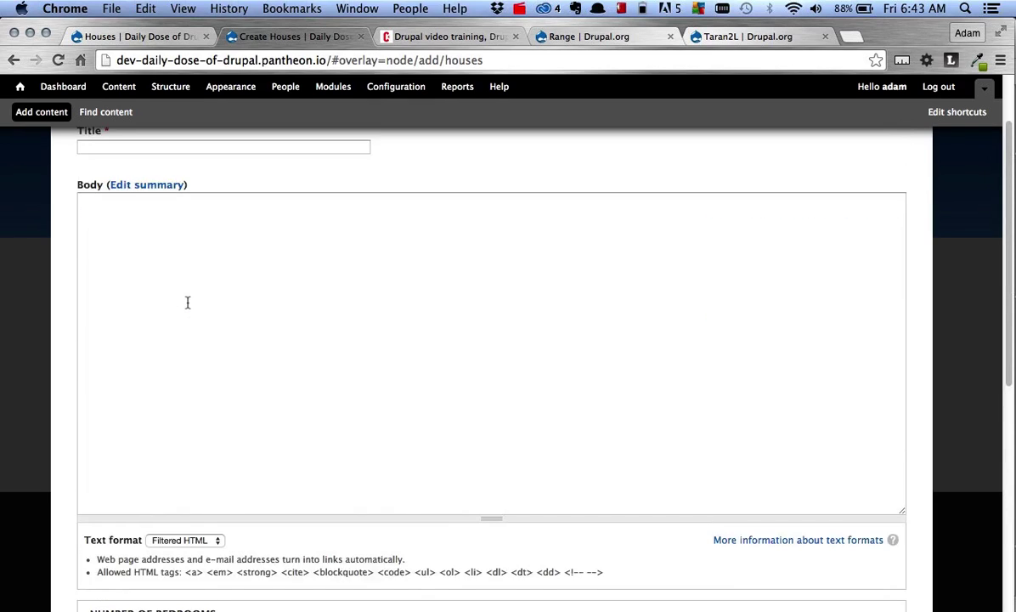
{"action": "left_click", "coordinate": [224, 236]}
{"action": "type", "text": "My Hous"}
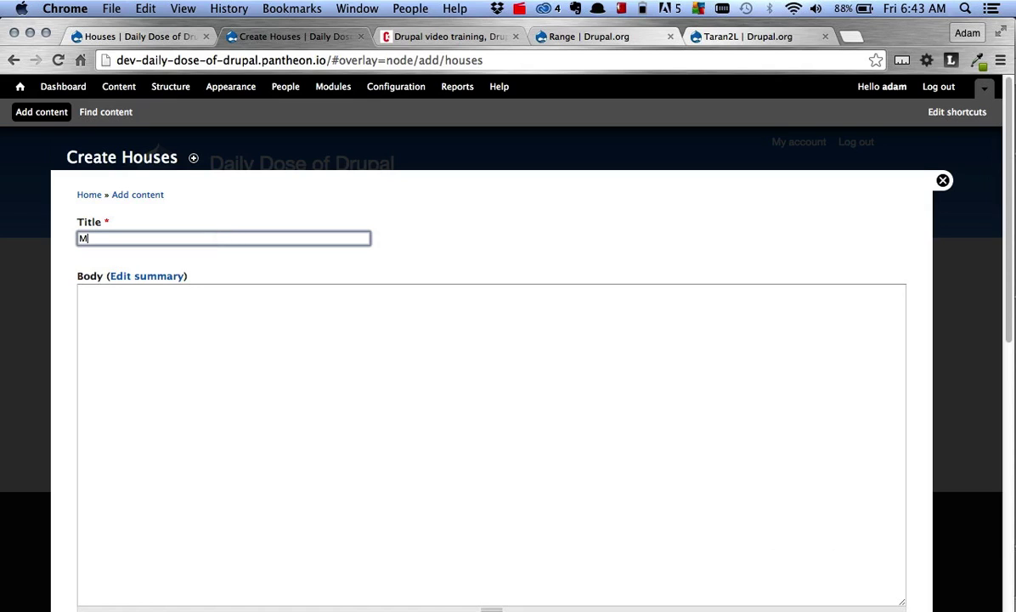
{"action": "type", "text": "e"}
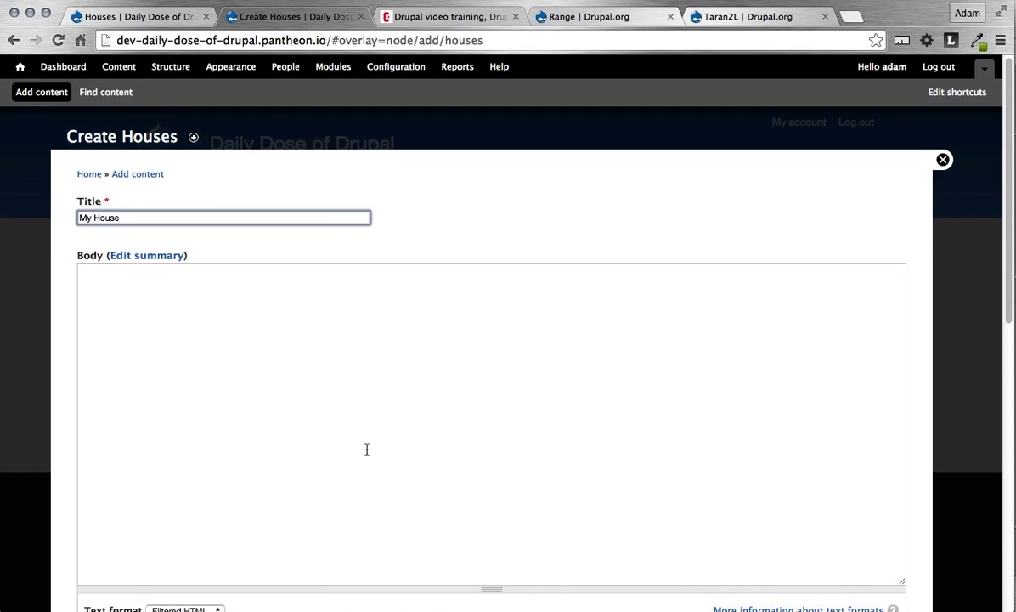
{"action": "scroll", "coordinate": [365, 467], "scroll_direction": "down", "scroll_amount": 5}
{"action": "scroll", "coordinate": [205, 478], "scroll_direction": "down", "scroll_amount": 5}
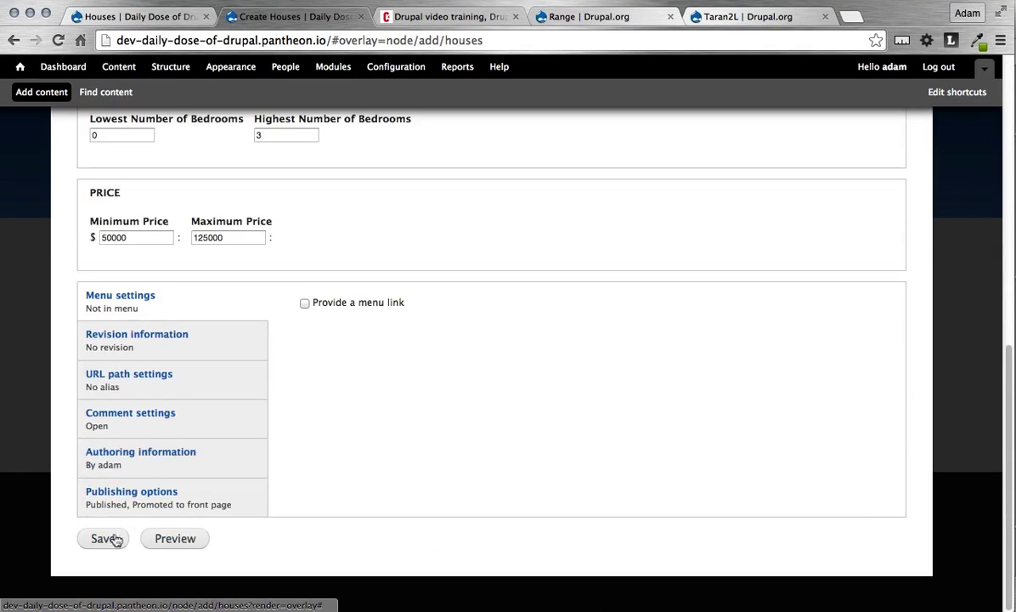
Save the My House node and scroll down its page.
{"action": "left_click", "coordinate": [111, 540]}
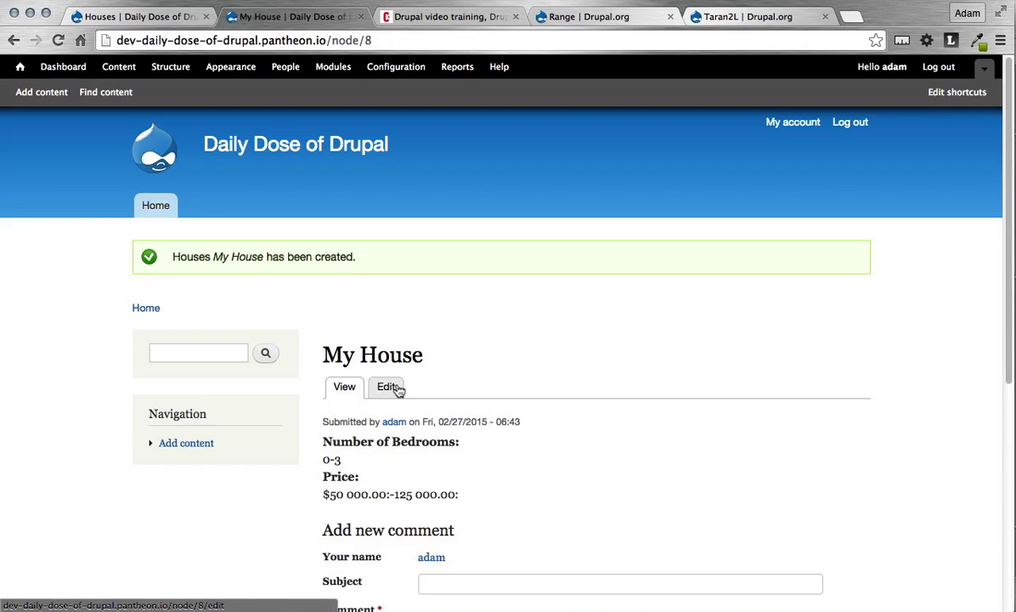
{"action": "scroll", "coordinate": [398, 388], "scroll_direction": "down", "scroll_amount": 2}
{"action": "scroll", "coordinate": [397, 388], "scroll_direction": "down", "scroll_amount": 1}
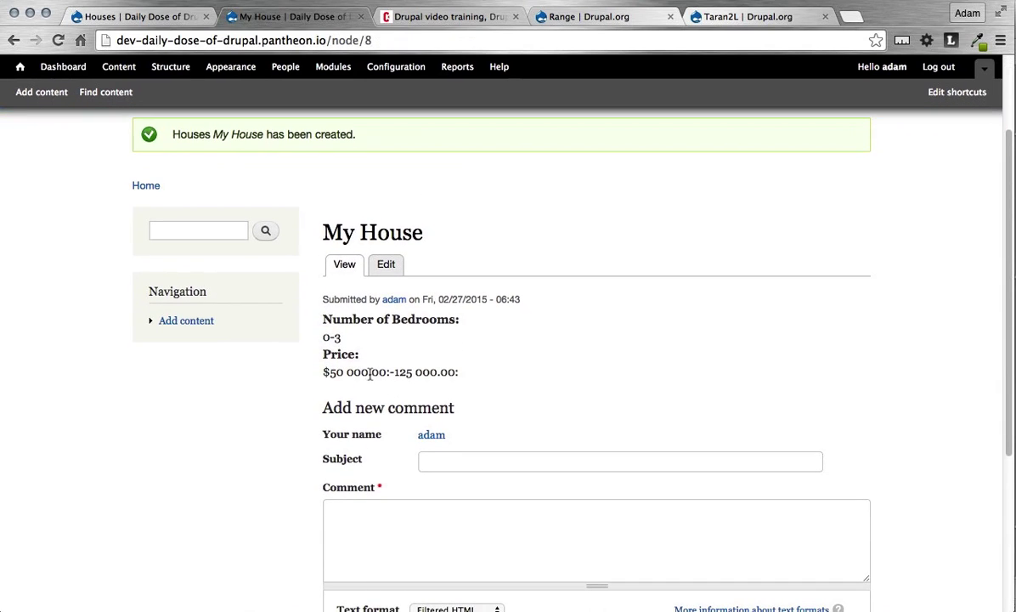
Select the Price line '$50 000.00:-125 000.00:' to inspect its formatting.
{"action": "left_click_drag", "start_coordinate": [370, 373], "coordinate": [455, 372]}
{"action": "left_click", "coordinate": [479, 371]}
{"action": "left_click_drag", "start_coordinate": [457, 372], "coordinate": [332, 372]}
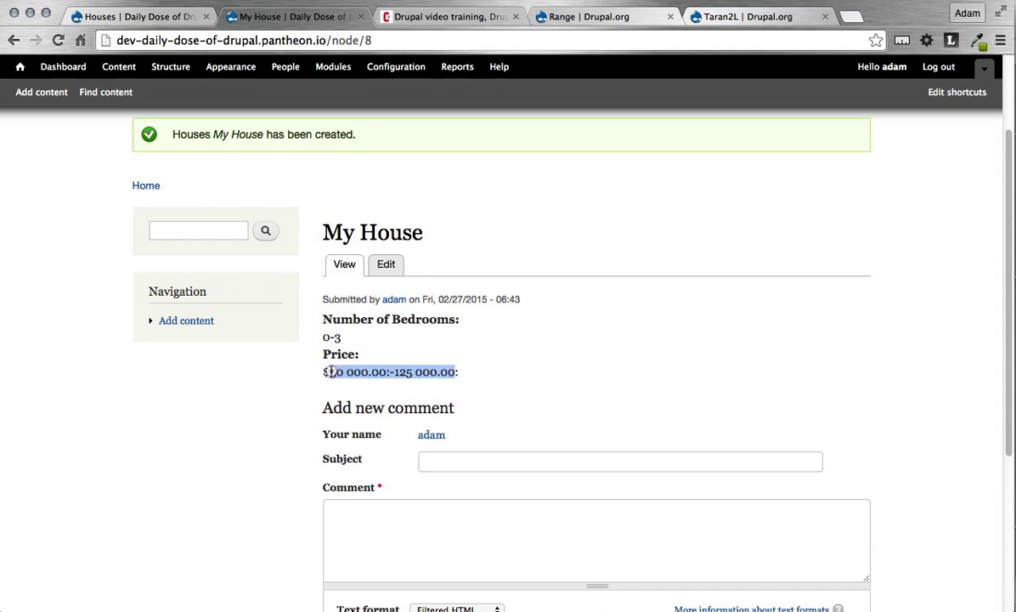
{"action": "left_click", "coordinate": [330, 375]}
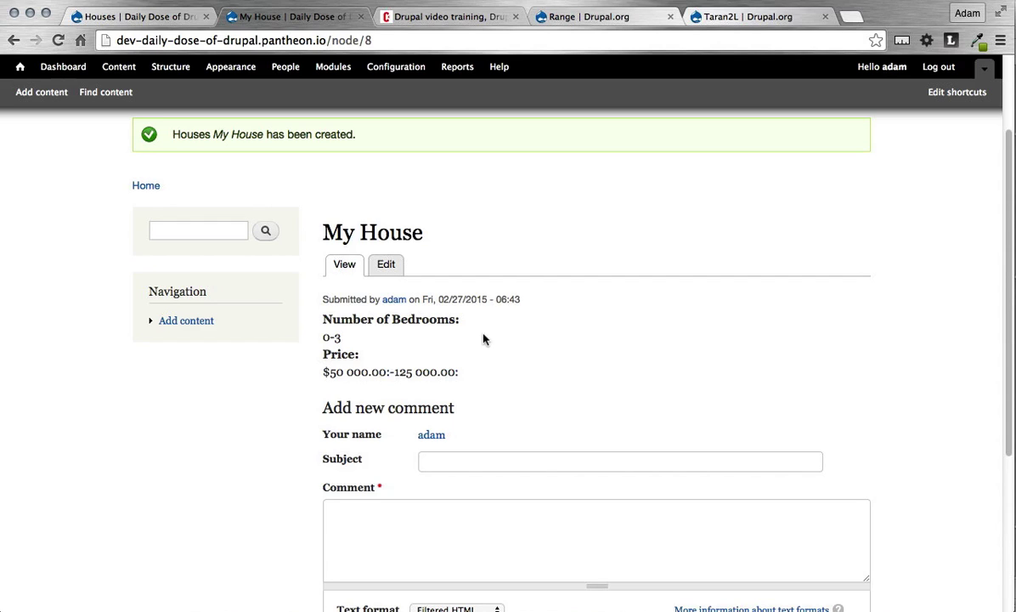
{"action": "scroll", "coordinate": [296, 188], "scroll_direction": "up", "scroll_amount": 3}
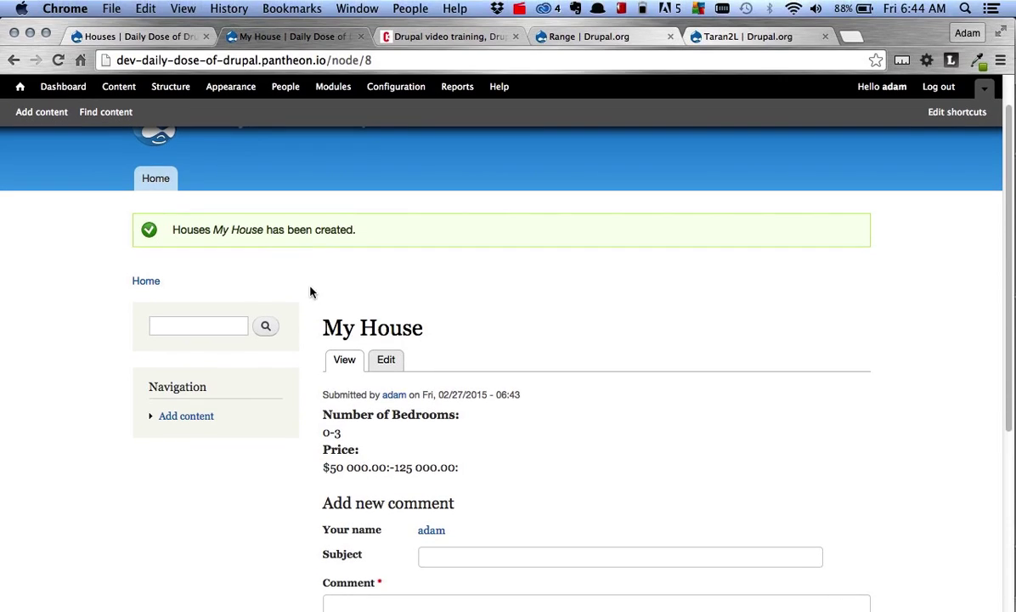
{"action": "scroll", "coordinate": [310, 292], "scroll_direction": "down", "scroll_amount": 3}
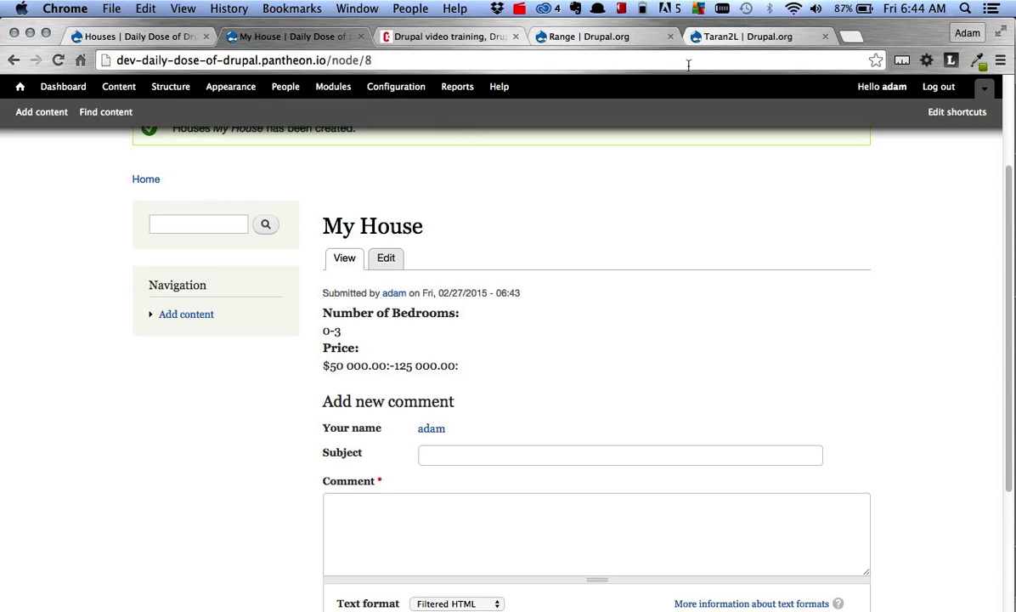
Browse the Range maintainer's profile, then return to the Range project page on Drupal.org.
{"action": "left_click", "coordinate": [723, 38]}
{"action": "scroll", "coordinate": [401, 543], "scroll_direction": "down", "scroll_amount": 3}
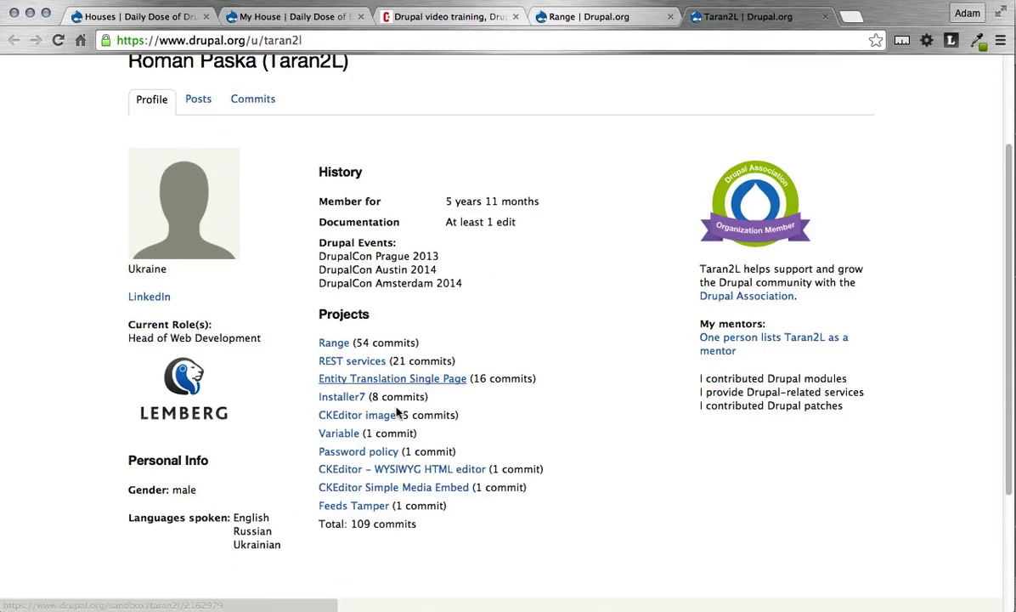
{"action": "scroll", "coordinate": [396, 416], "scroll_direction": "up", "scroll_amount": 3}
{"action": "scroll", "coordinate": [396, 409], "scroll_direction": "down", "scroll_amount": 5}
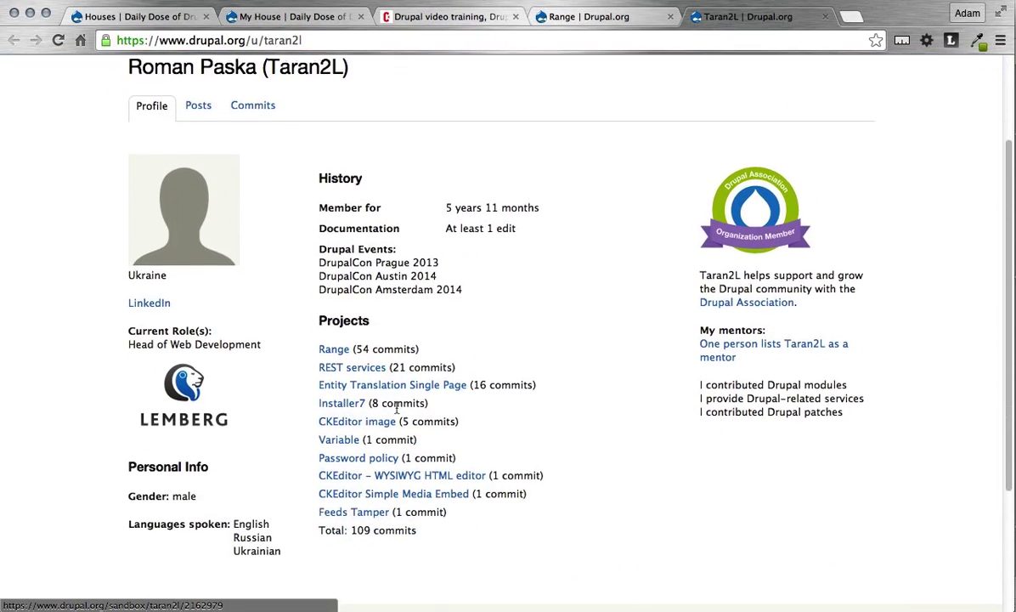
{"action": "scroll", "coordinate": [396, 411], "scroll_direction": "up", "scroll_amount": 5}
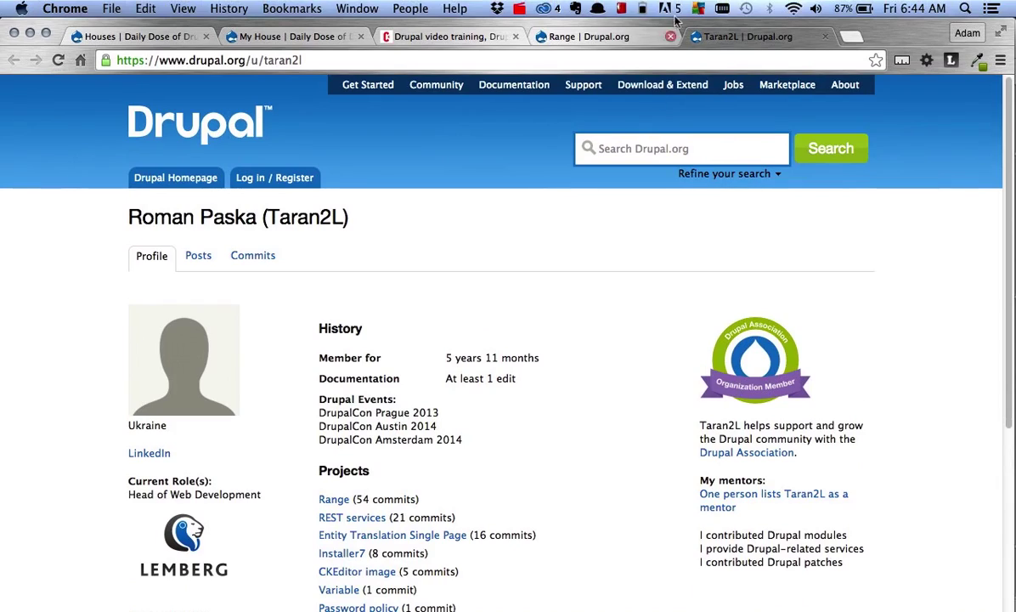
{"action": "left_click", "coordinate": [619, 38]}
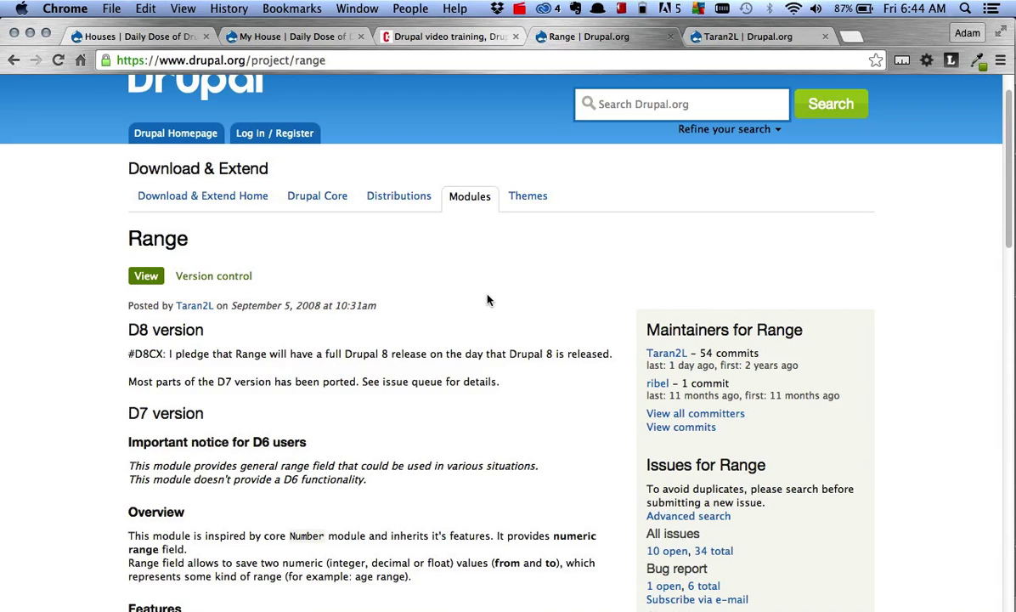
{"action": "scroll", "coordinate": [487, 299], "scroll_direction": "up", "scroll_amount": 1}
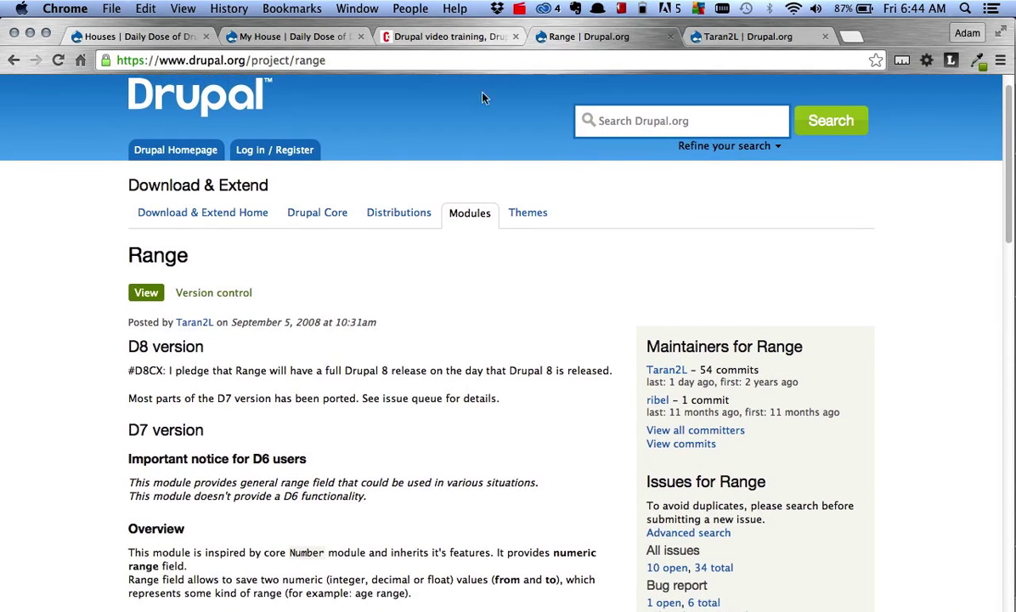
Switch to the codekarate.com home page showing the Drupal 7 Touch Icons post.
{"action": "left_click", "coordinate": [450, 38]}
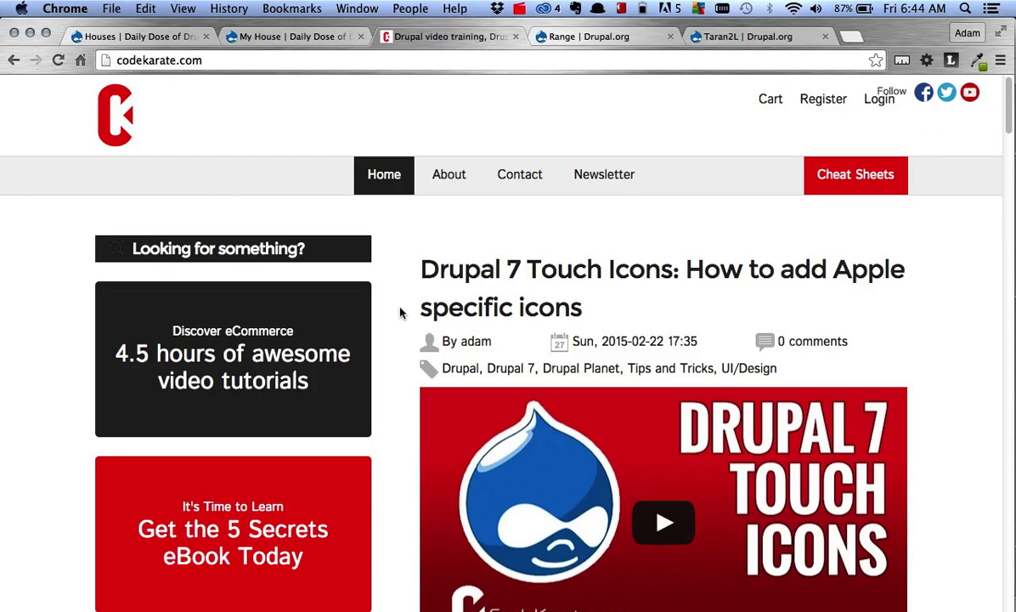